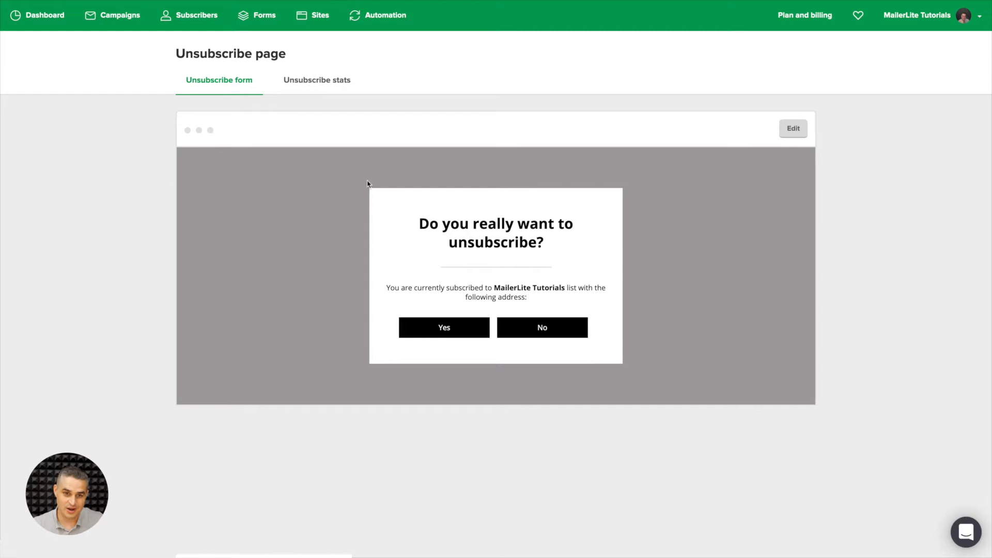
Check the unsubscribe reason statistics and open the unsubscribe form for editing.
{"action": "left_click", "coordinate": [315, 81]}
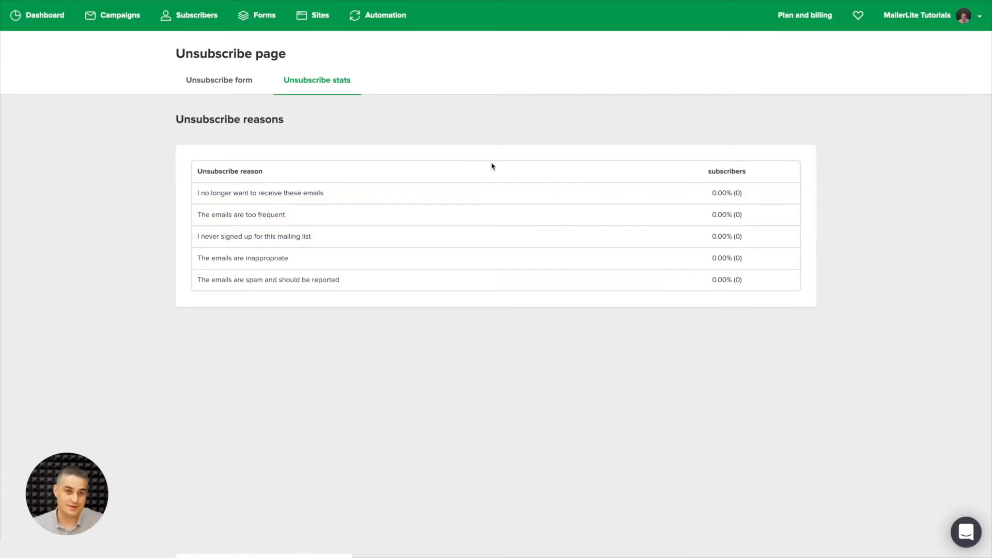
{"action": "left_click", "coordinate": [227, 88]}
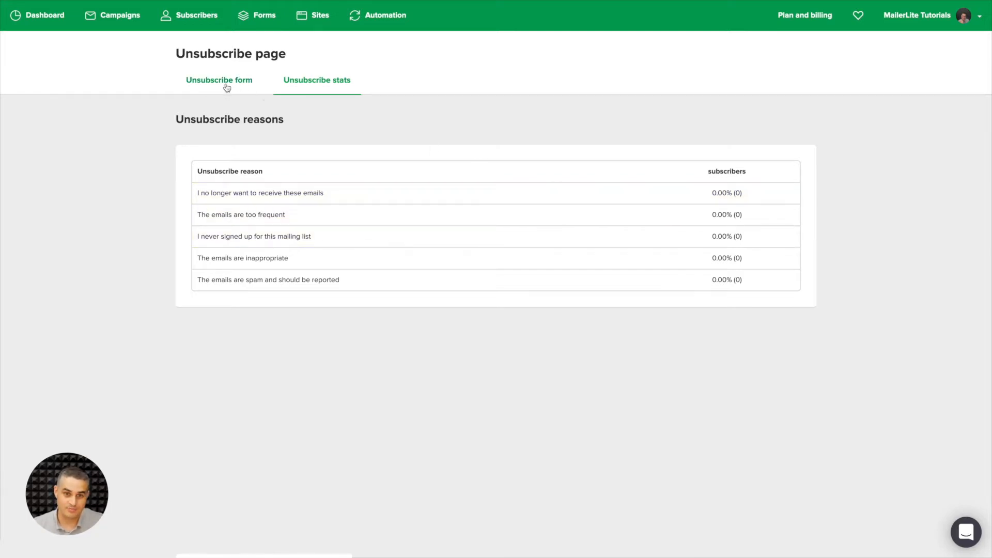
{"action": "left_click", "coordinate": [803, 135]}
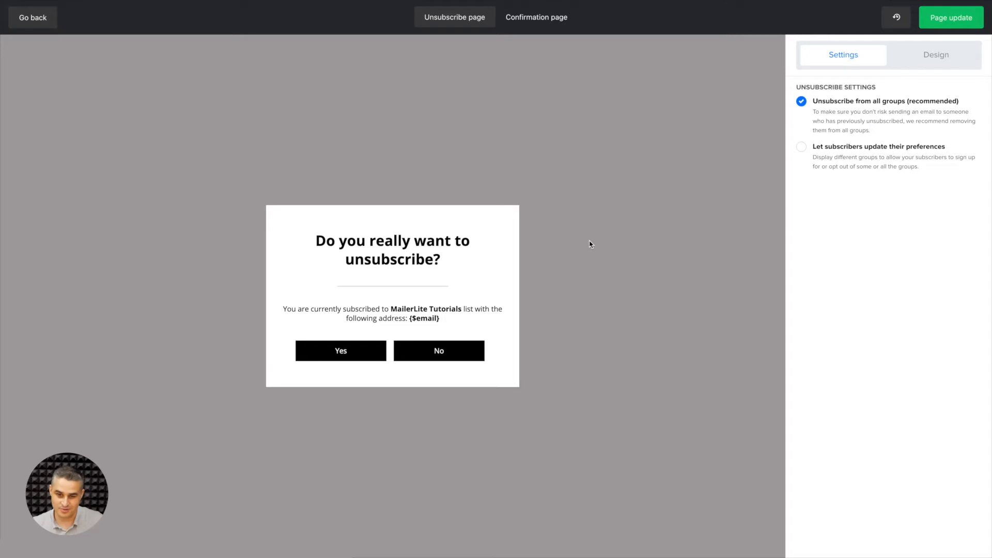
Search Unsplash for "sad" photos to use as the page body's background image.
{"action": "left_click", "coordinate": [937, 57]}
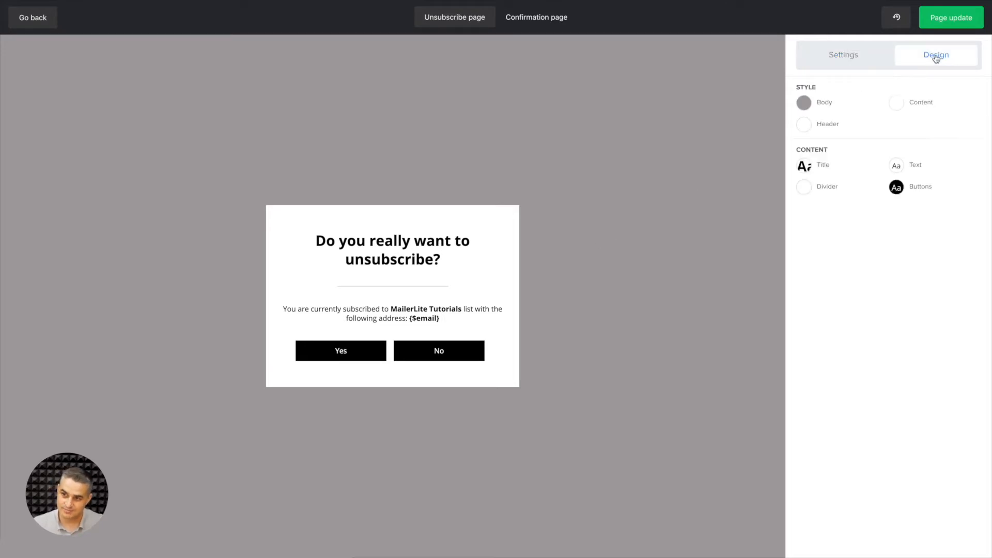
{"action": "left_click", "coordinate": [807, 104]}
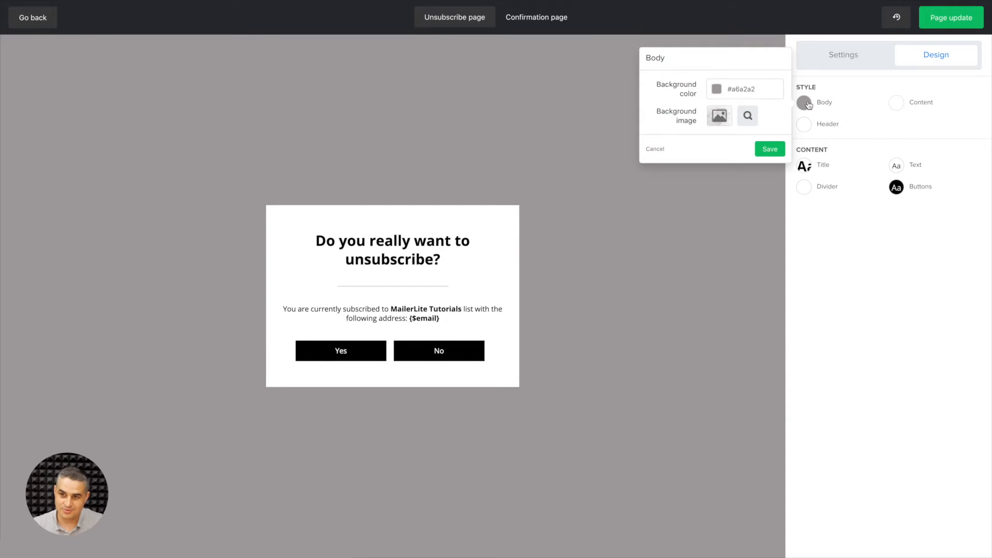
{"action": "left_click", "coordinate": [718, 116]}
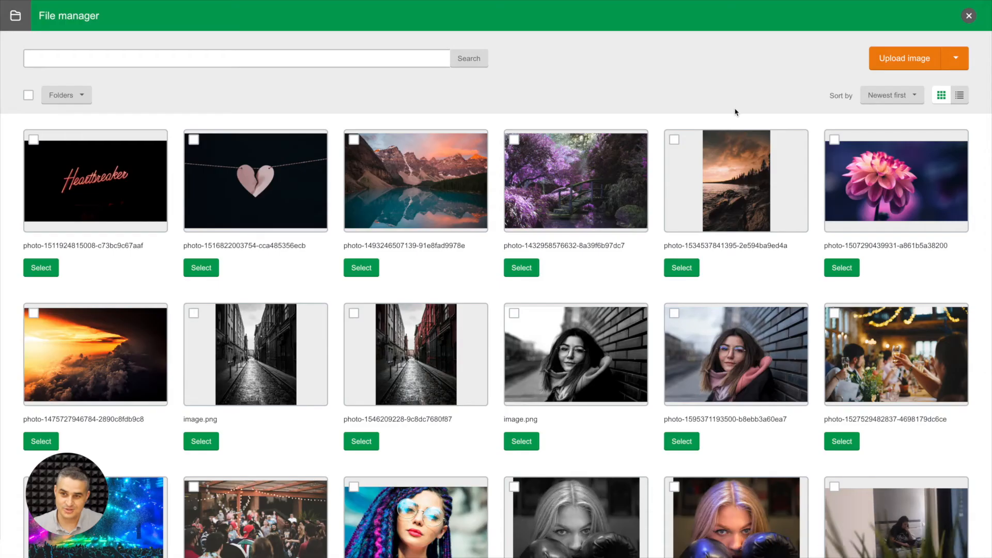
{"action": "left_click", "coordinate": [948, 63]}
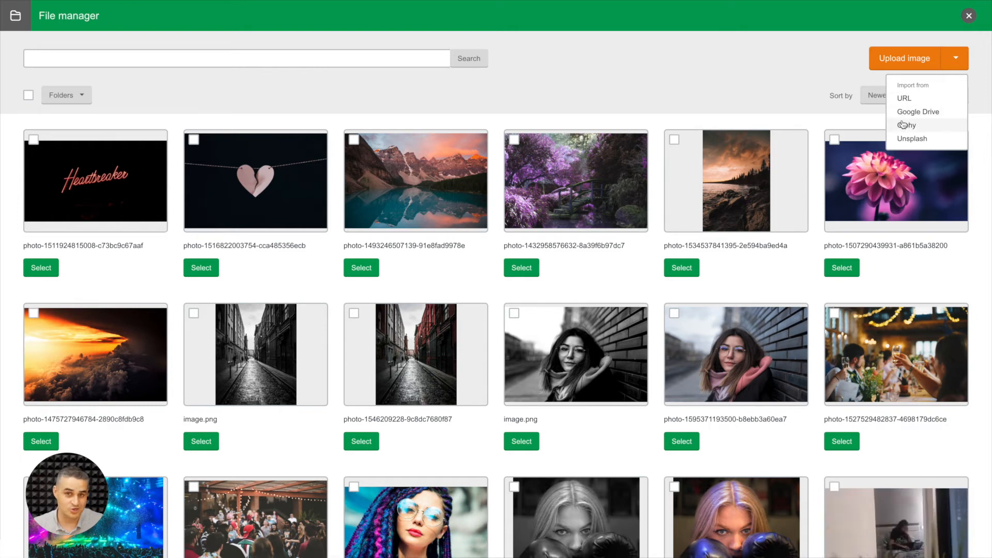
{"action": "left_click", "coordinate": [912, 138]}
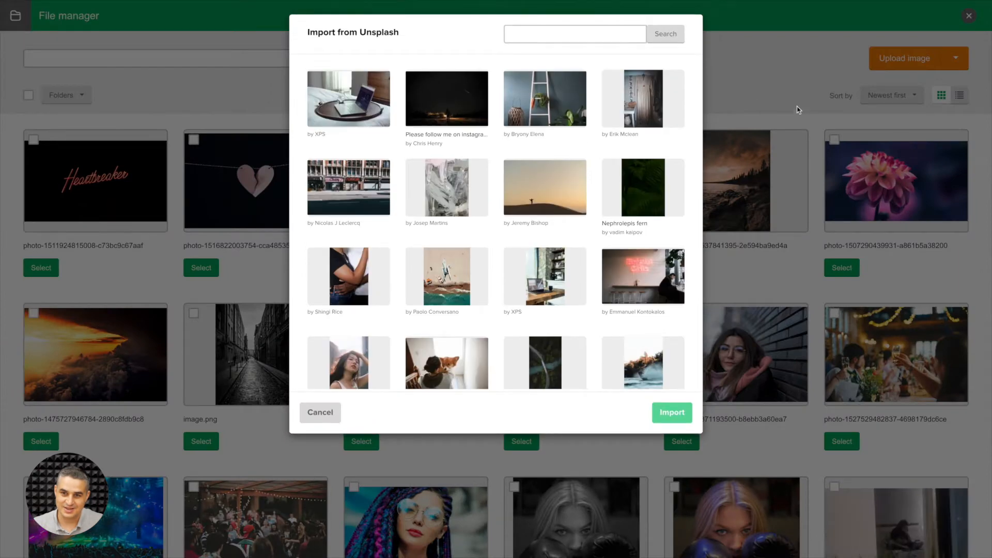
{"action": "left_click", "coordinate": [581, 39]}
{"action": "type", "text": "sad"}
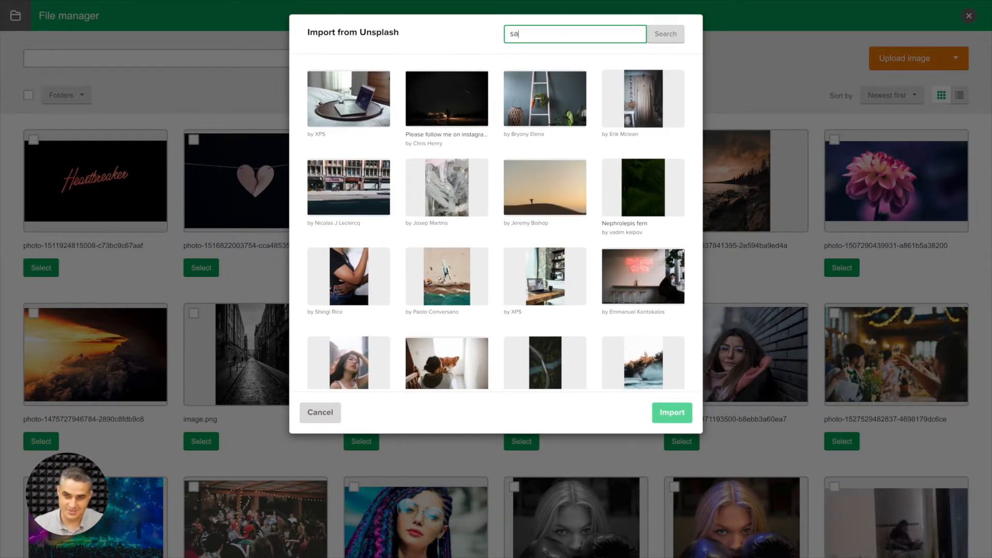
{"action": "key", "text": "Return"}
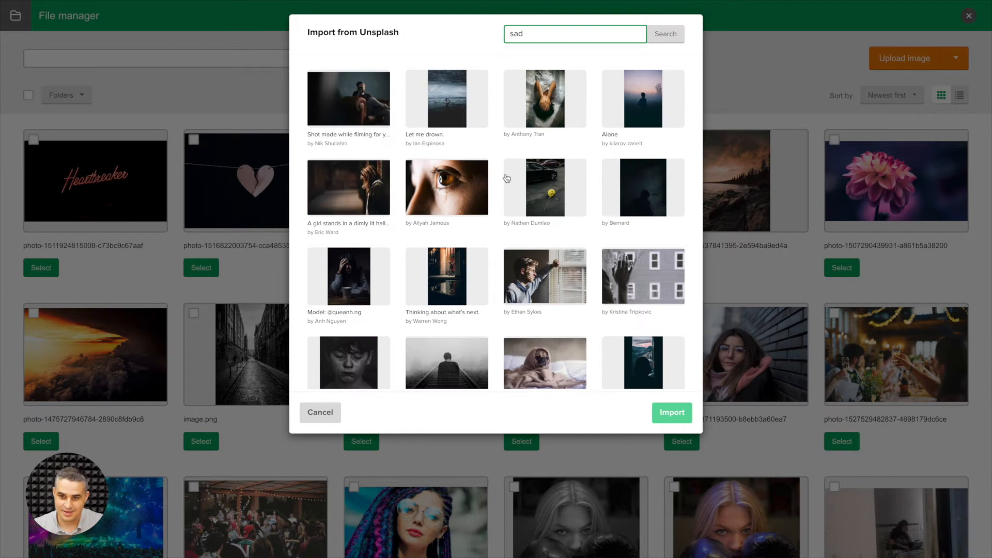
Load more results, import the photo of the pug lying on the floor, and use it as the body background image.
{"action": "scroll", "coordinate": [507, 182], "scroll_direction": "down", "scroll_amount": 5}
{"action": "left_click", "coordinate": [495, 363]}
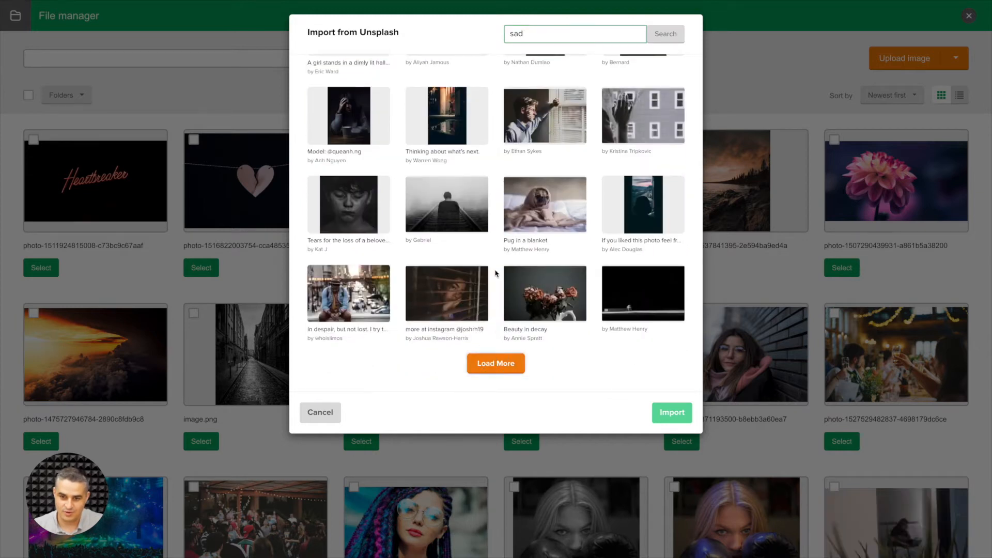
{"action": "scroll", "coordinate": [543, 242], "scroll_direction": "down", "scroll_amount": 5}
{"action": "left_click", "coordinate": [494, 368]}
{"action": "scroll", "coordinate": [512, 326], "scroll_direction": "down", "scroll_amount": 5}
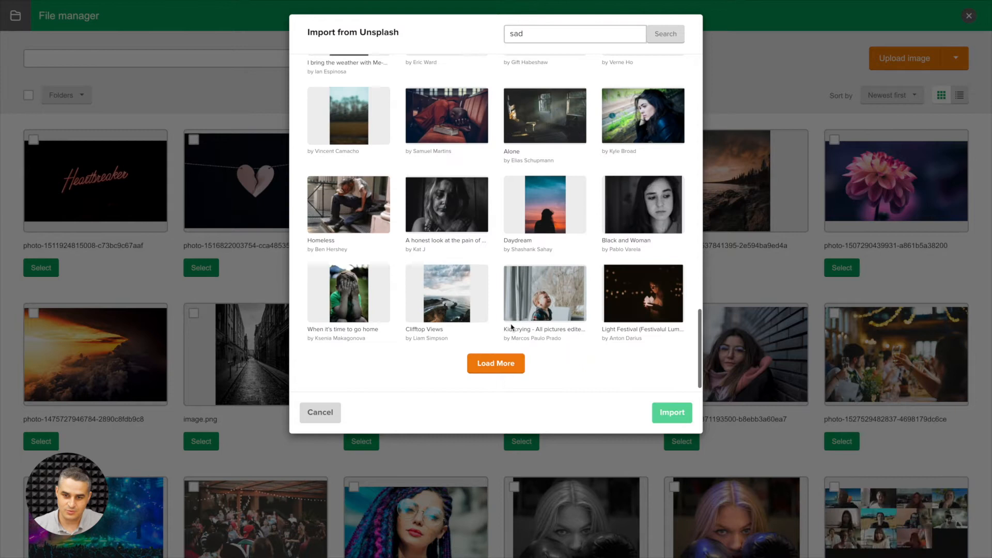
{"action": "left_click", "coordinate": [485, 365]}
{"action": "scroll", "coordinate": [578, 320], "scroll_direction": "down", "scroll_amount": 5}
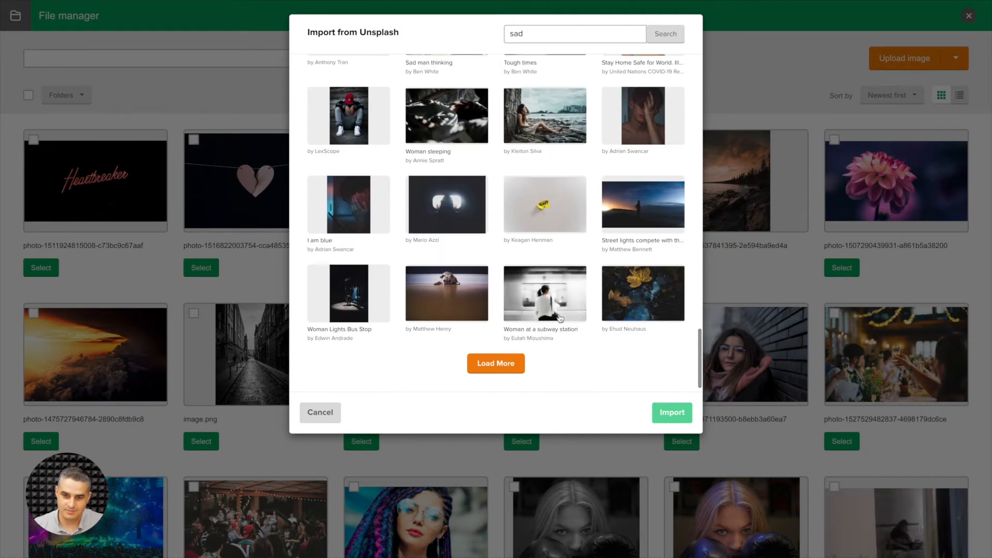
{"action": "left_click", "coordinate": [438, 292]}
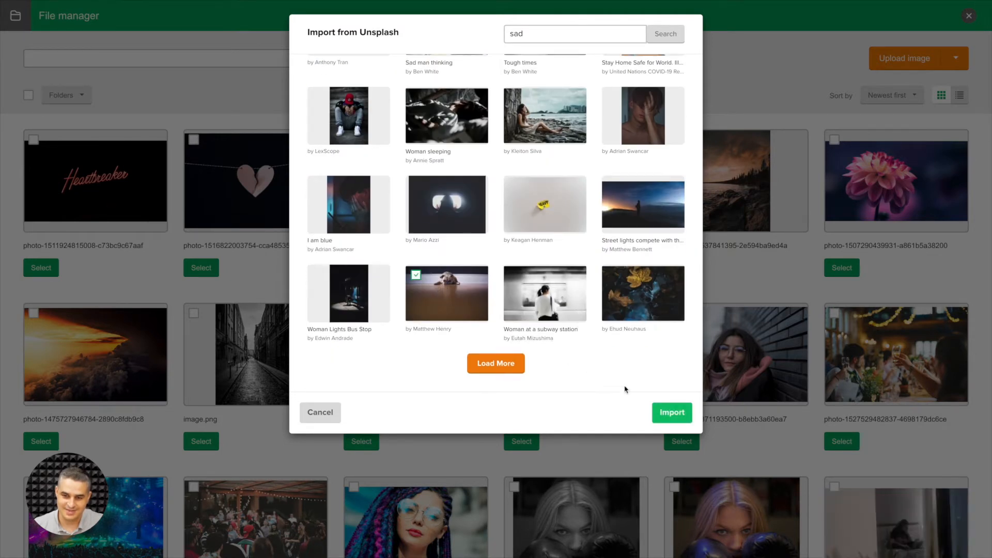
{"action": "left_click", "coordinate": [663, 411]}
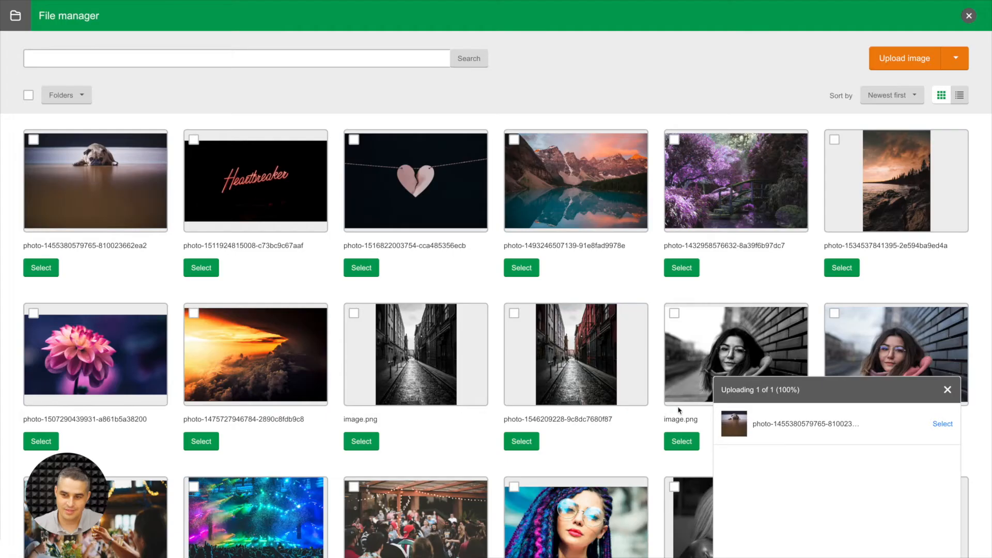
{"action": "left_click", "coordinate": [44, 273]}
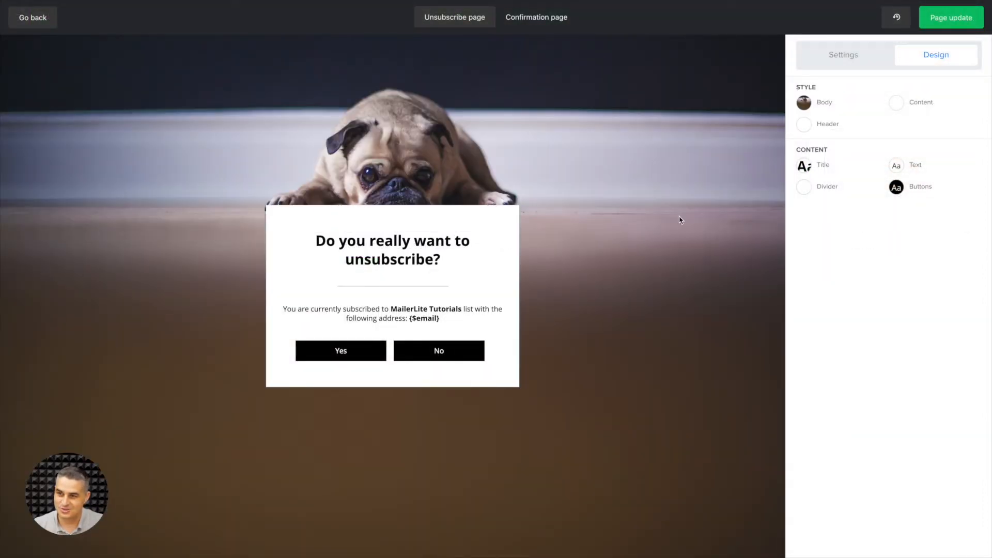
Add the red neon "Heartbreaker" picture as the form's header image and save it.
{"action": "left_click", "coordinate": [814, 125]}
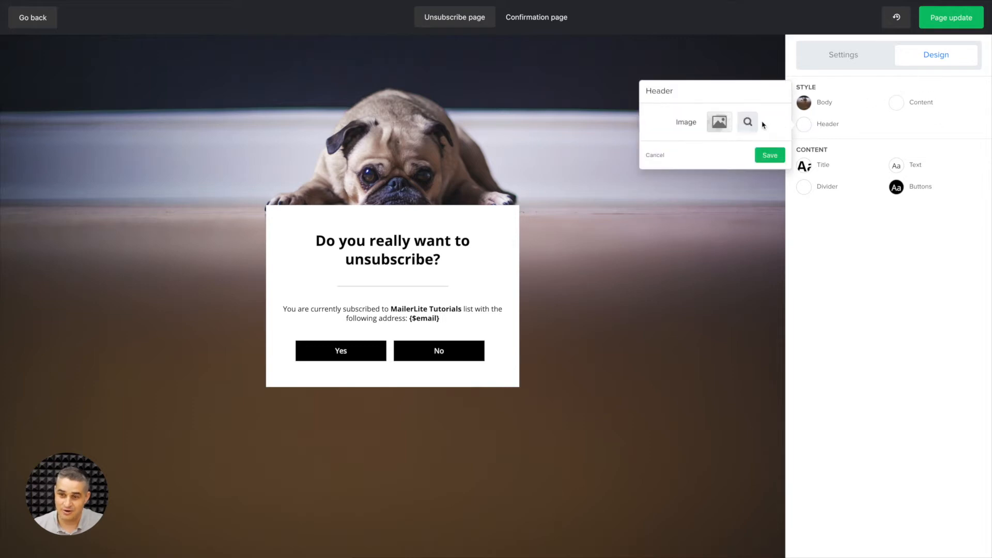
{"action": "left_click", "coordinate": [720, 122]}
{"action": "left_click", "coordinate": [216, 272]}
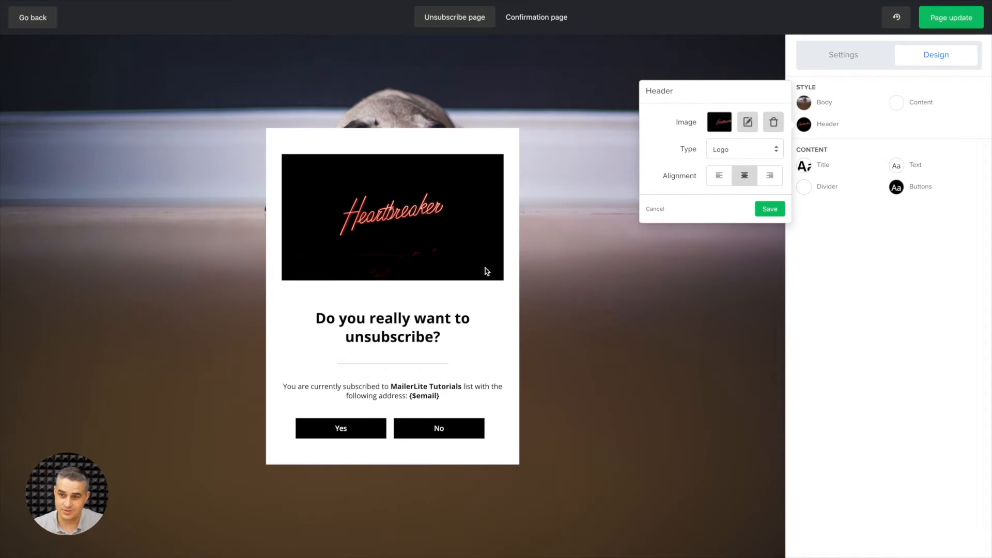
{"action": "left_click", "coordinate": [768, 210]}
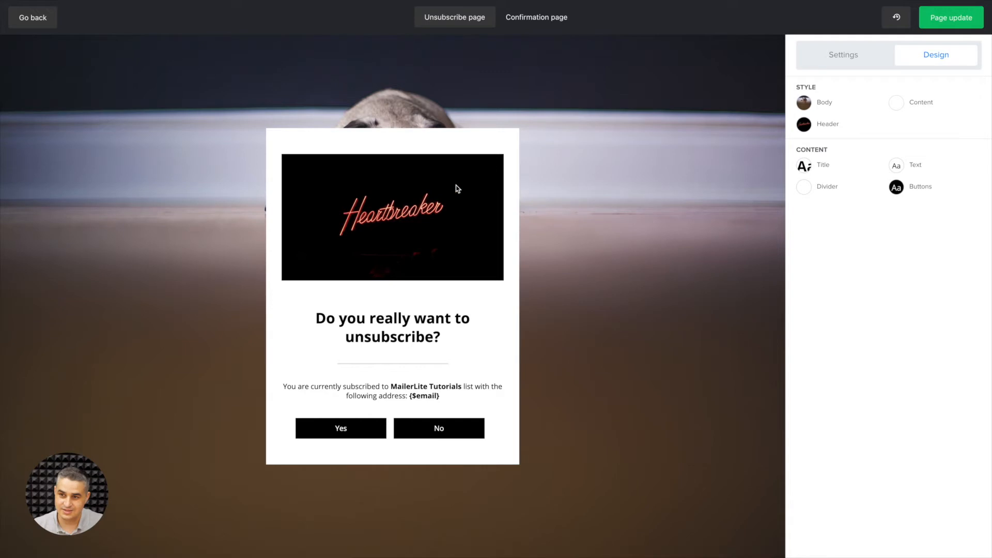
Change the header image's type to Header and save it.
{"action": "left_click", "coordinate": [814, 128]}
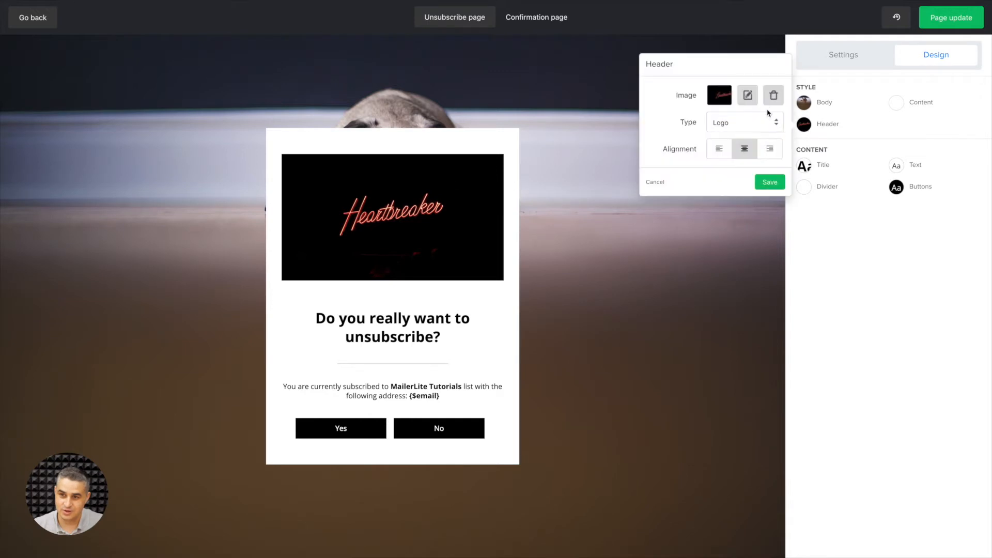
{"action": "left_click", "coordinate": [765, 127]}
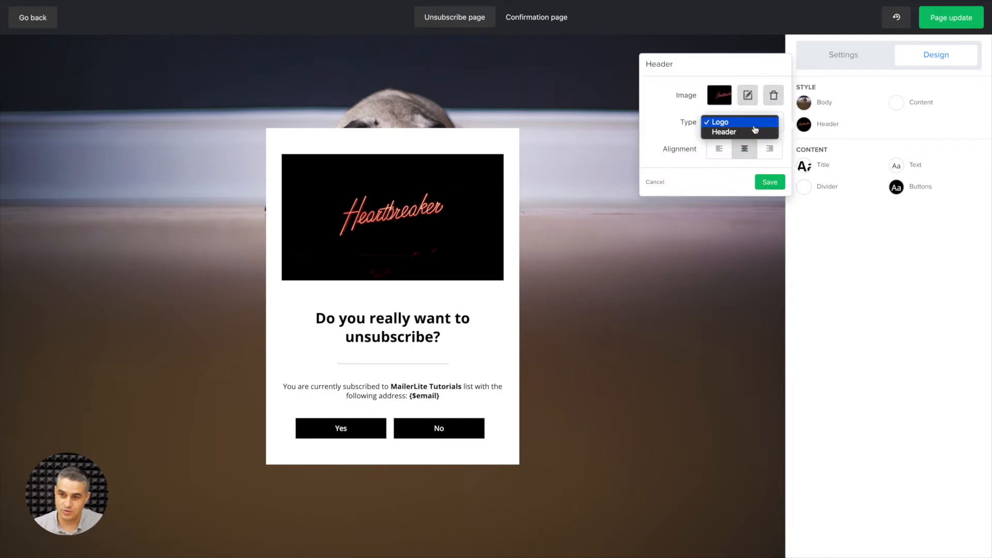
{"action": "left_click", "coordinate": [749, 133]}
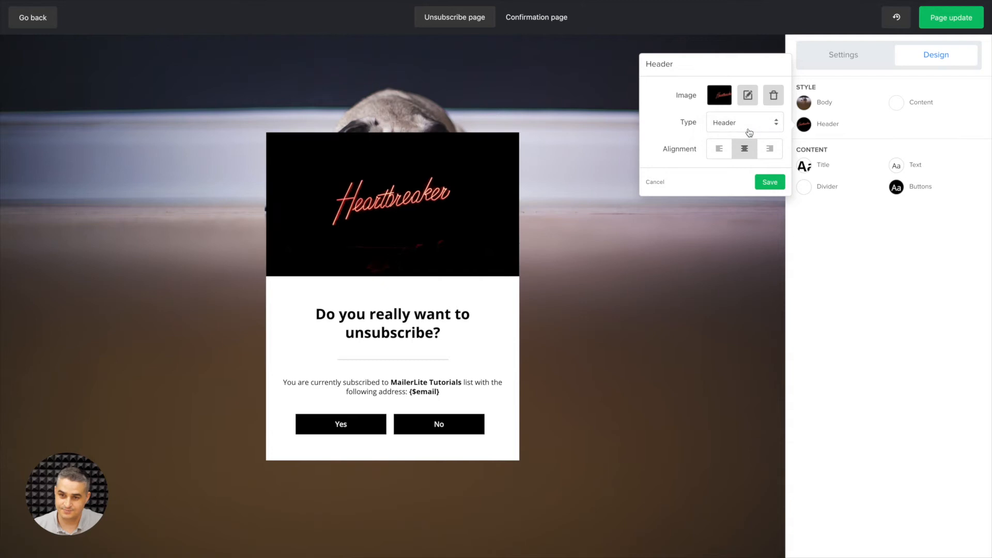
{"action": "left_click", "coordinate": [770, 185]}
Undo the header type and header image changes through the recent changes history.
{"action": "left_click", "coordinate": [893, 26]}
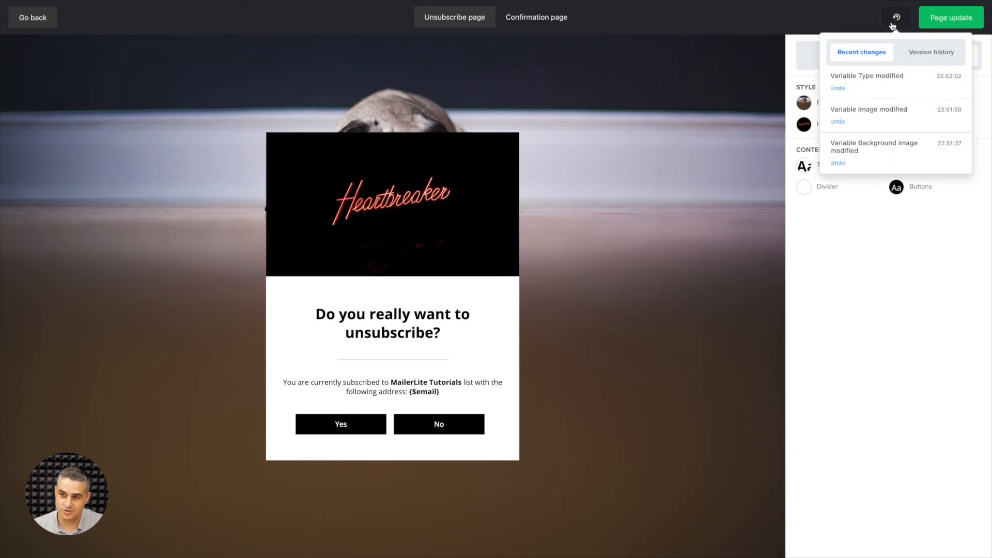
{"action": "left_click", "coordinate": [837, 88]}
{"action": "left_click", "coordinate": [837, 122]}
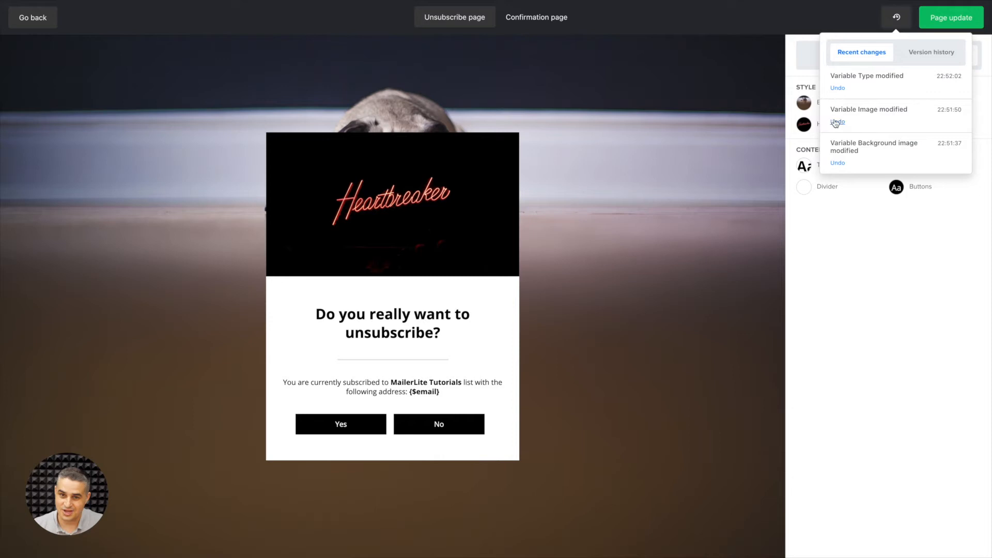
{"action": "left_click", "coordinate": [840, 223]}
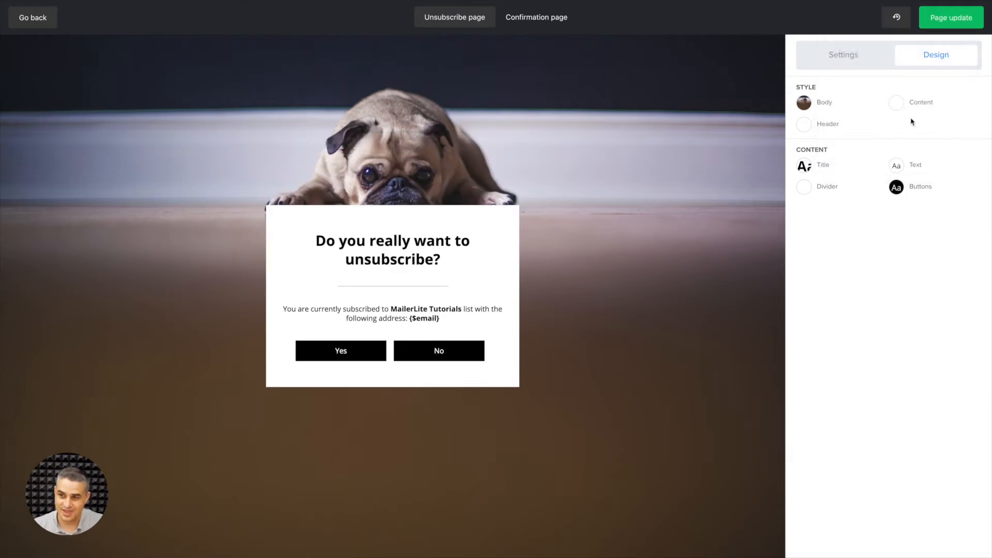
Set the content box's border radius to 11.
{"action": "left_click", "coordinate": [900, 105]}
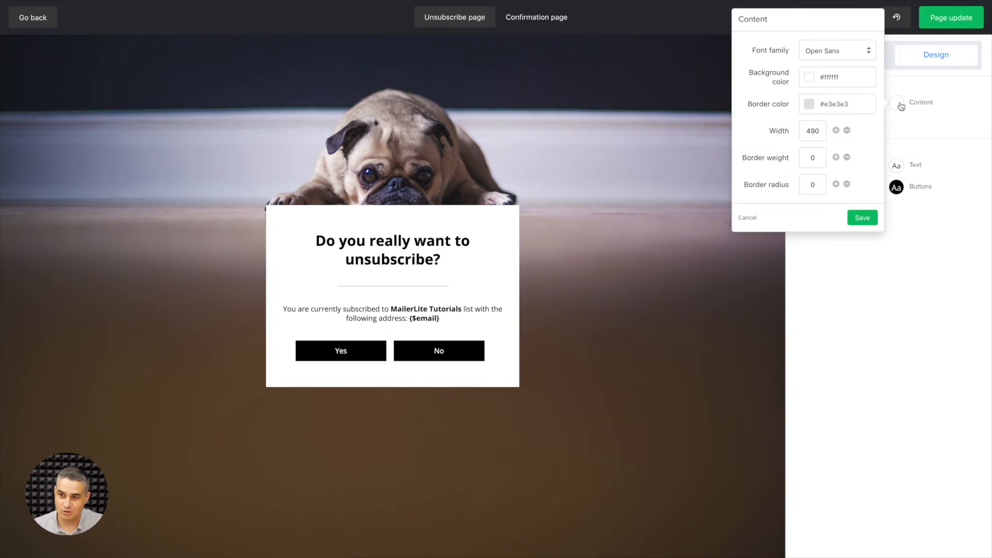
{"action": "left_click", "coordinate": [837, 185]}
{"action": "left_click", "coordinate": [837, 185]}
{"action": "left_click", "coordinate": [836, 185]}
{"action": "left_click", "coordinate": [836, 184]}
{"action": "left_click", "coordinate": [836, 185]}
{"action": "left_click", "coordinate": [837, 184]}
{"action": "left_click", "coordinate": [836, 185]}
{"action": "left_click", "coordinate": [837, 184]}
{"action": "left_click", "coordinate": [837, 185]}
{"action": "left_click", "coordinate": [836, 184]}
{"action": "left_click", "coordinate": [837, 185]}
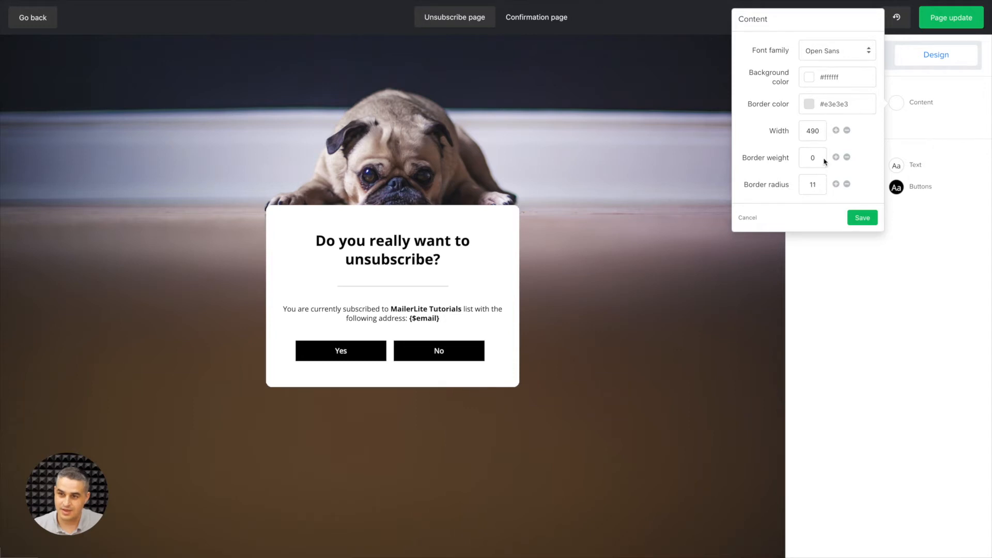
Set the content box's border color to dark grey #787575.
{"action": "left_click", "coordinate": [810, 103]}
{"action": "left_click_drag", "start_coordinate": [808, 142], "coordinate": [809, 166]}
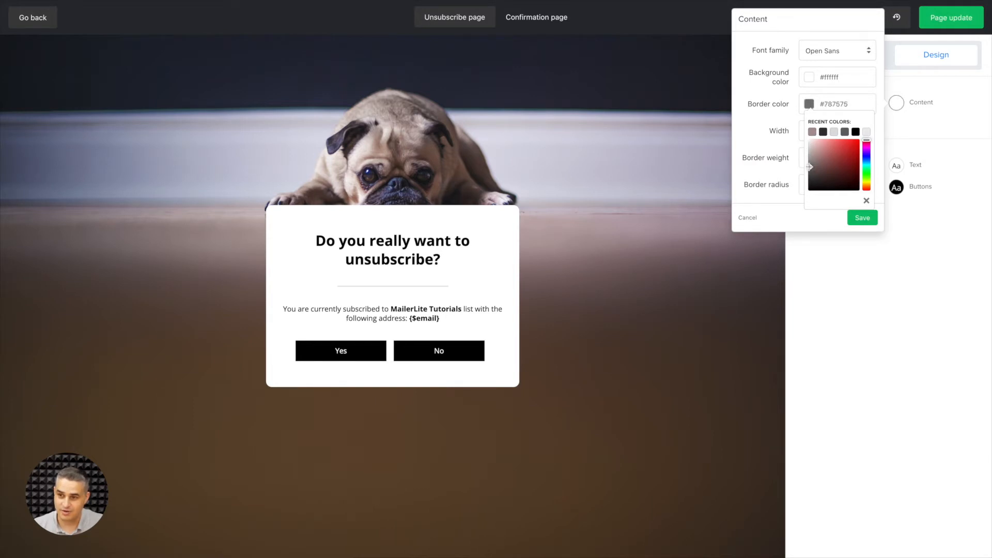
{"action": "left_click", "coordinate": [867, 201]}
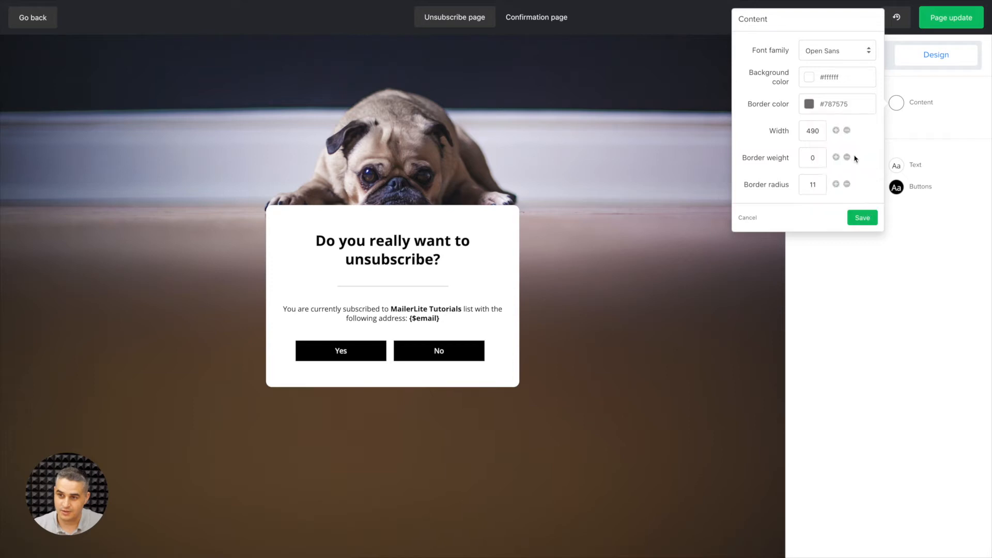
Try a border weight of 6 on the content box and reset it to 0.
{"action": "left_click", "coordinate": [835, 157]}
{"action": "left_click", "coordinate": [835, 157]}
{"action": "left_click", "coordinate": [835, 157]}
{"action": "left_click", "coordinate": [836, 157]}
{"action": "left_click", "coordinate": [836, 157]}
{"action": "left_click", "coordinate": [836, 157]}
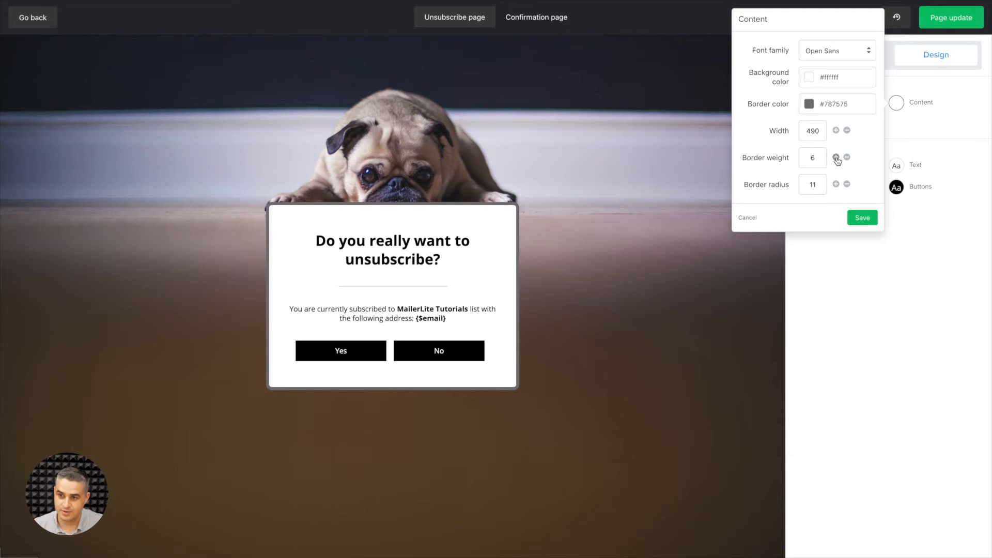
{"action": "left_click", "coordinate": [810, 157]}
{"action": "type", "text": "0"}
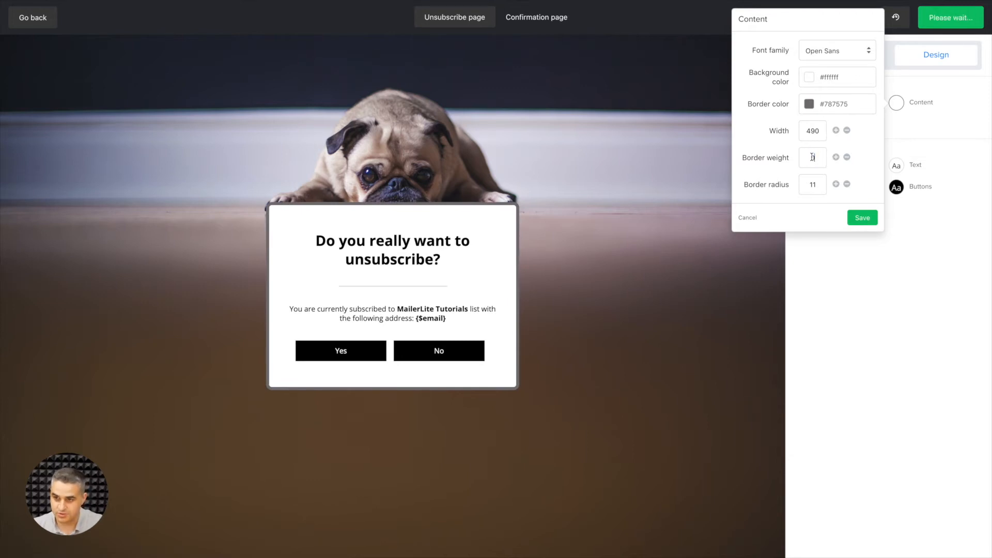
Set the content box's background color to light grey #e0e0e0 and save the content settings.
{"action": "left_click", "coordinate": [810, 77]}
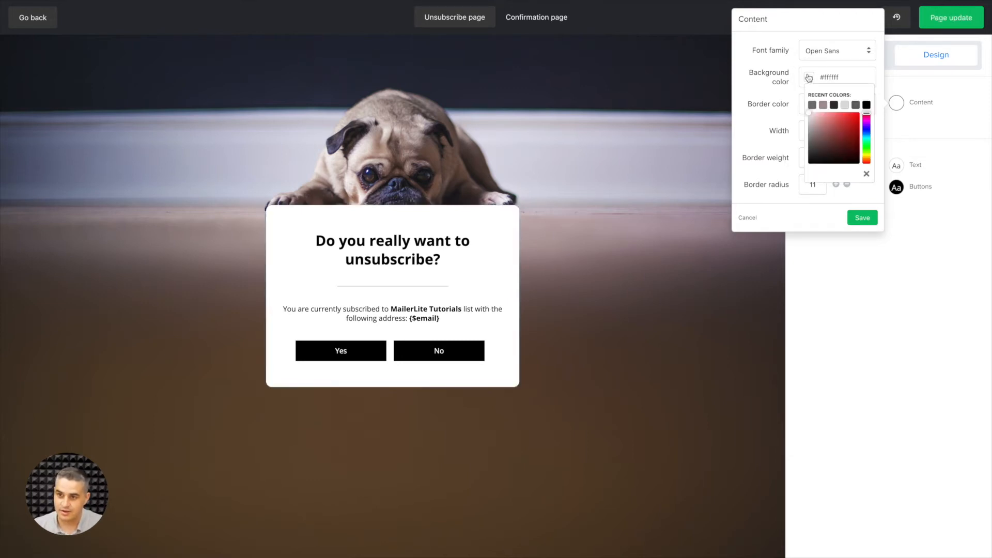
{"action": "left_click", "coordinate": [808, 119]}
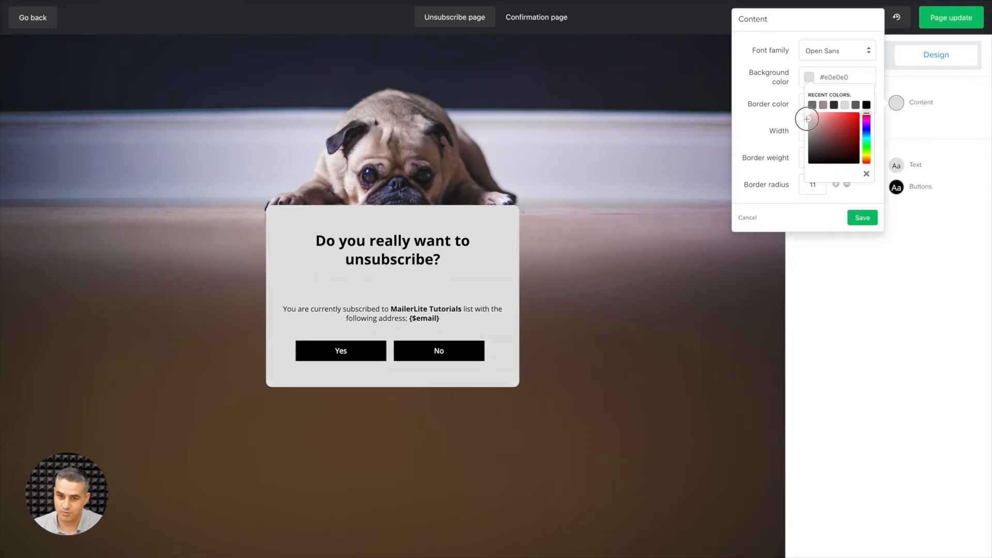
{"action": "left_click", "coordinate": [815, 207]}
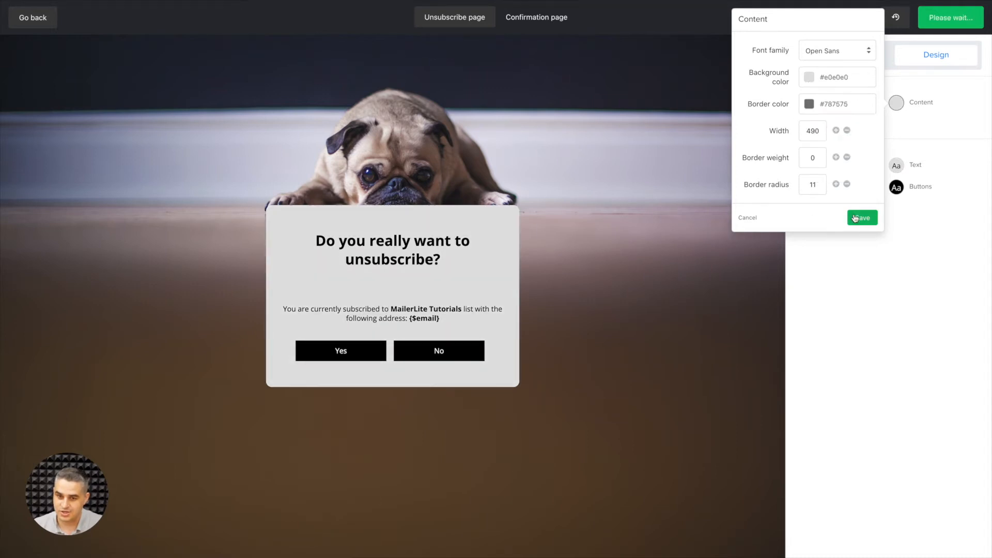
{"action": "left_click", "coordinate": [862, 217]}
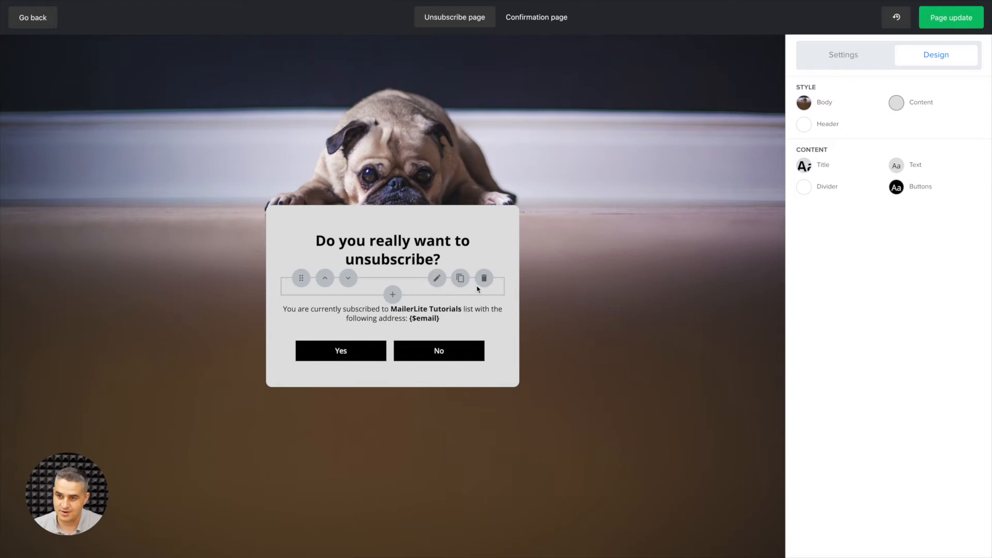
Set the divider's color to dark grey #787575 and its weight to 1.
{"action": "left_click", "coordinate": [809, 189]}
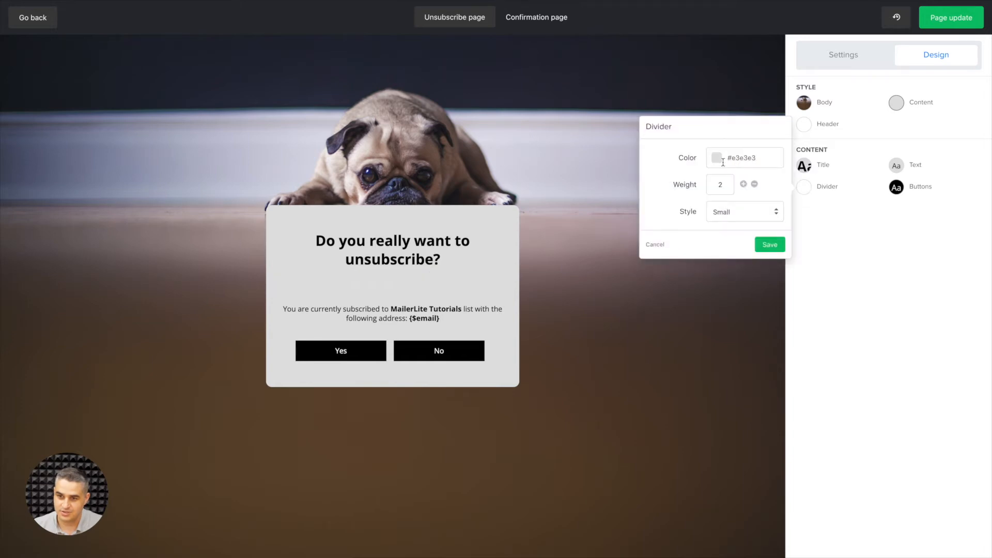
{"action": "left_click", "coordinate": [716, 159]}
{"action": "left_click", "coordinate": [731, 186]}
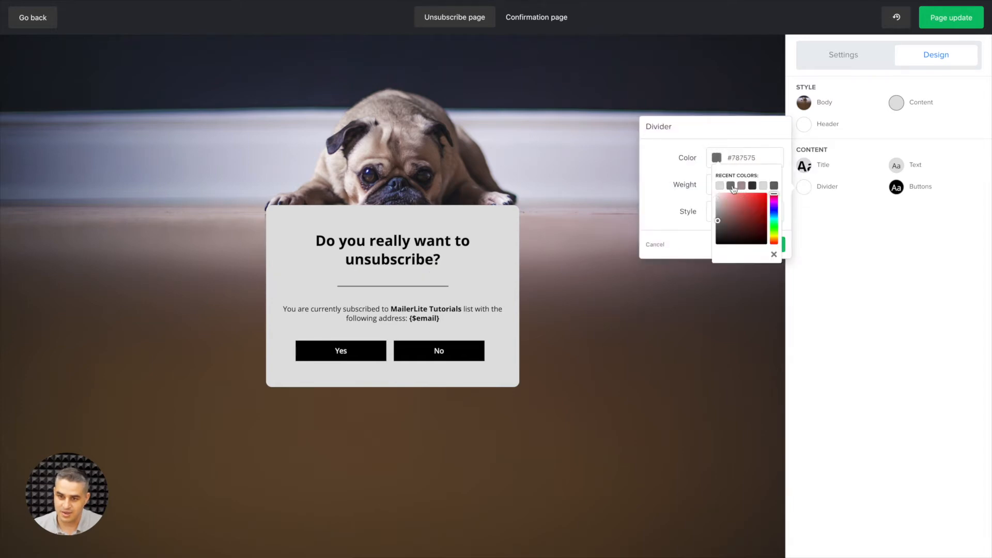
{"action": "left_click", "coordinate": [709, 206]}
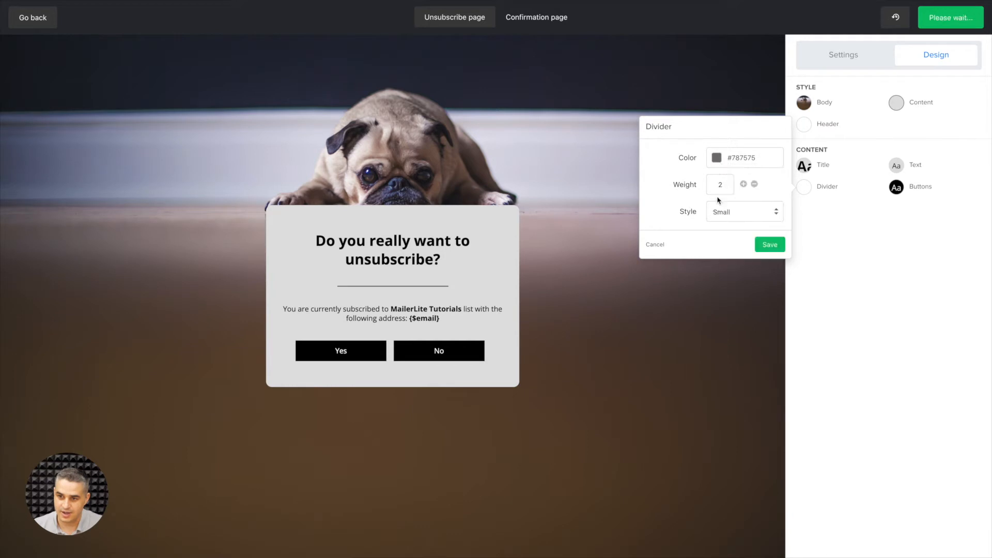
{"action": "left_click", "coordinate": [755, 184]}
{"action": "left_click", "coordinate": [755, 184]}
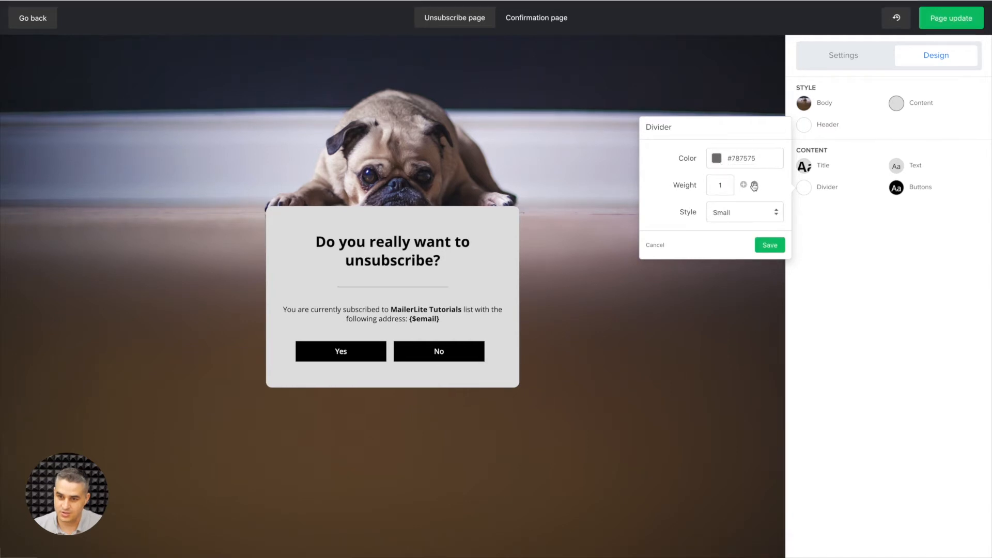
Try the Normal divider style, switch it back to Small and save the divider settings.
{"action": "left_click", "coordinate": [748, 221]}
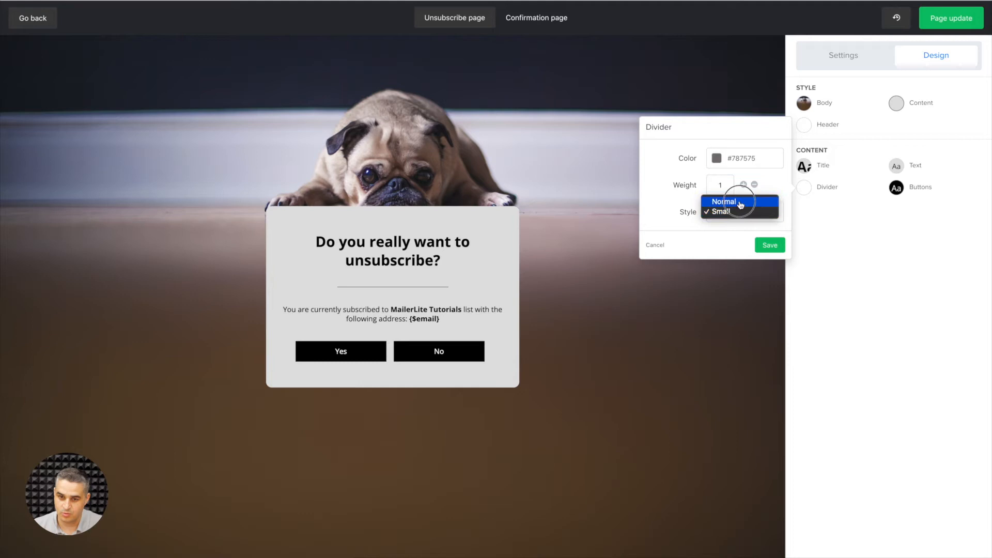
{"action": "left_click", "coordinate": [741, 201]}
{"action": "left_click", "coordinate": [744, 216]}
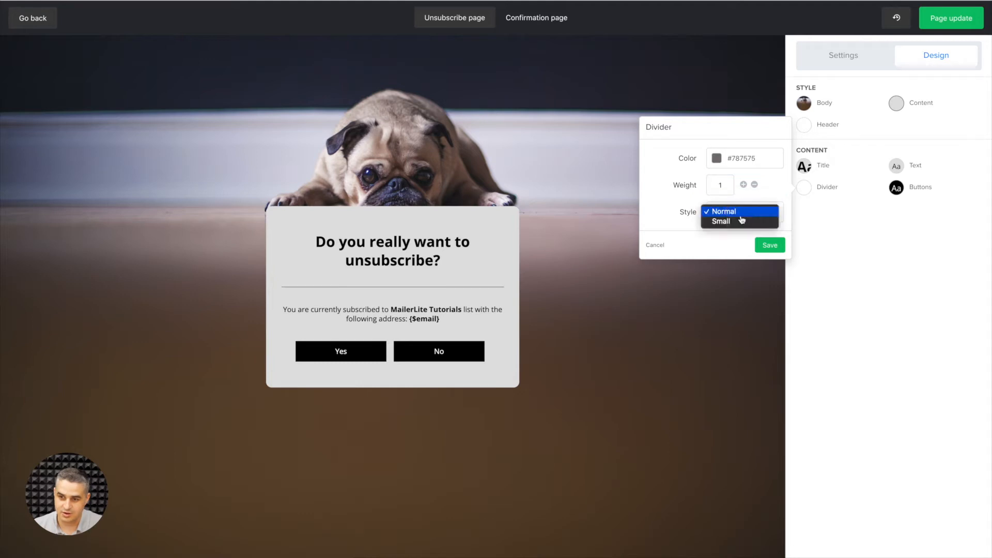
{"action": "left_click", "coordinate": [745, 224]}
{"action": "left_click", "coordinate": [765, 244]}
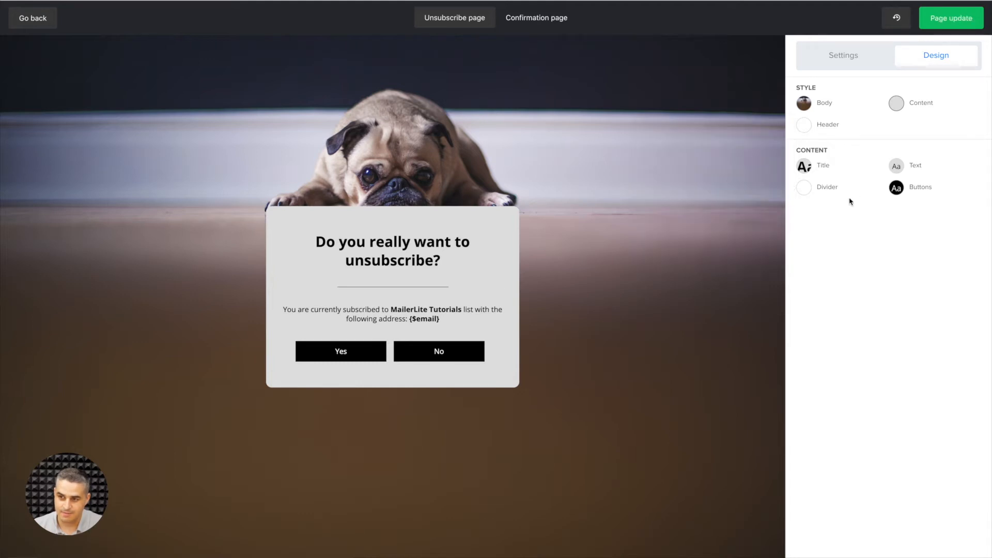
Set the body text's font color to grey #858282 and save the text settings.
{"action": "left_click", "coordinate": [895, 169]}
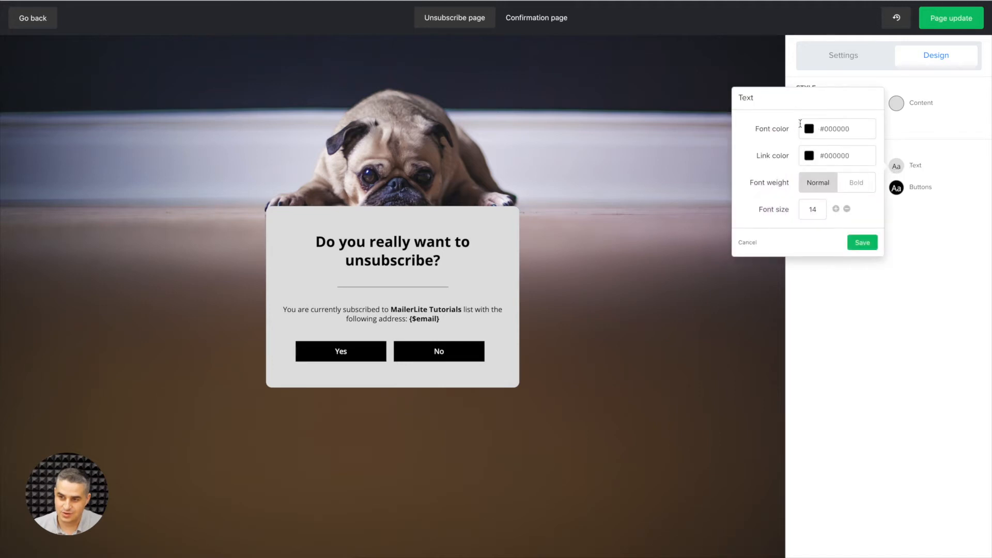
{"action": "left_click", "coordinate": [807, 129]}
{"action": "left_click", "coordinate": [809, 188]}
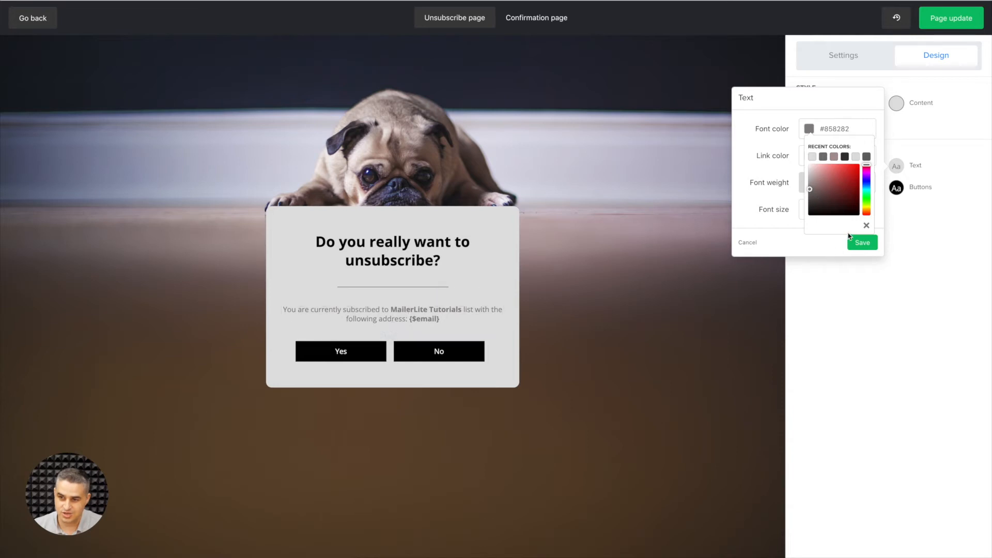
{"action": "left_click", "coordinate": [851, 239]}
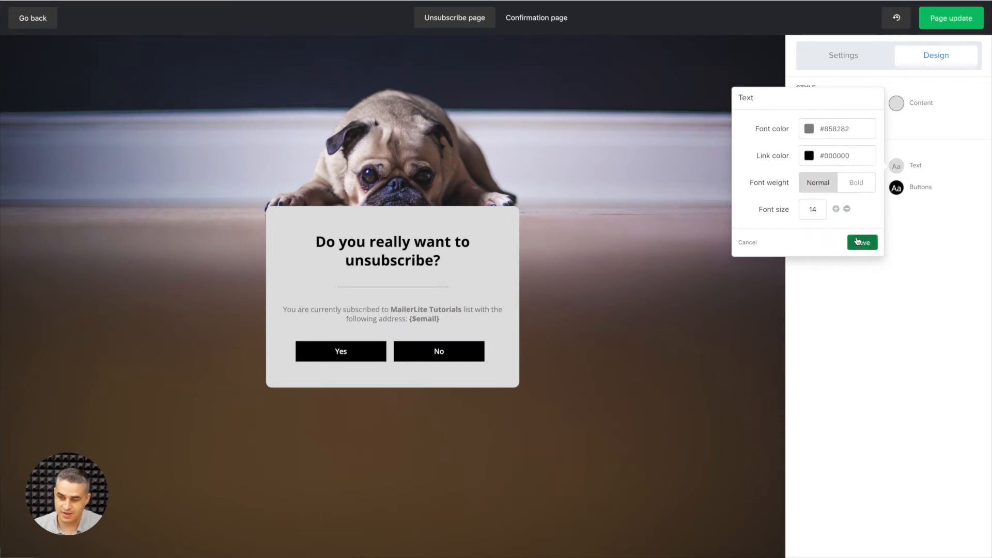
{"action": "left_click", "coordinate": [860, 241]}
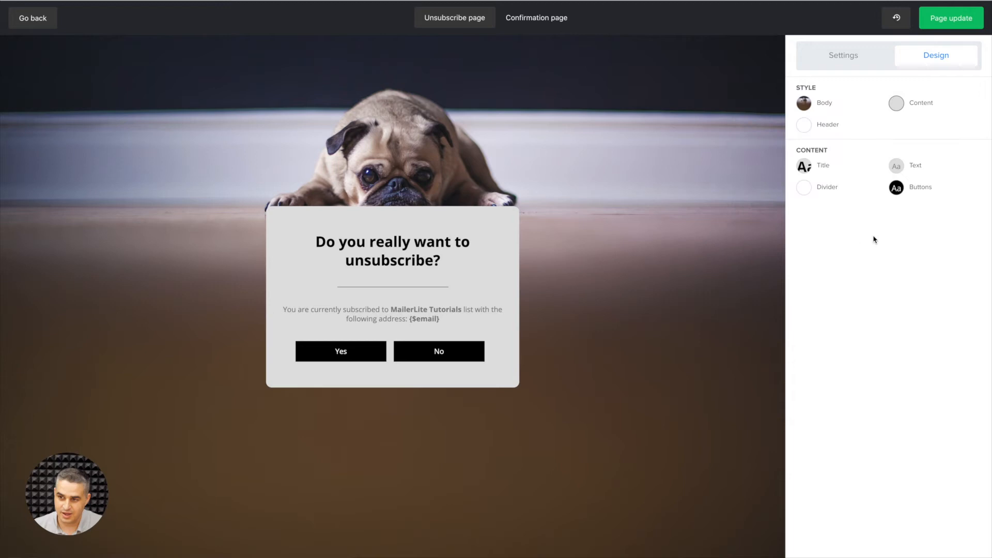
Set the background color of the Yes and No buttons to dark grey #787575 and save the button settings.
{"action": "left_click", "coordinate": [897, 188]}
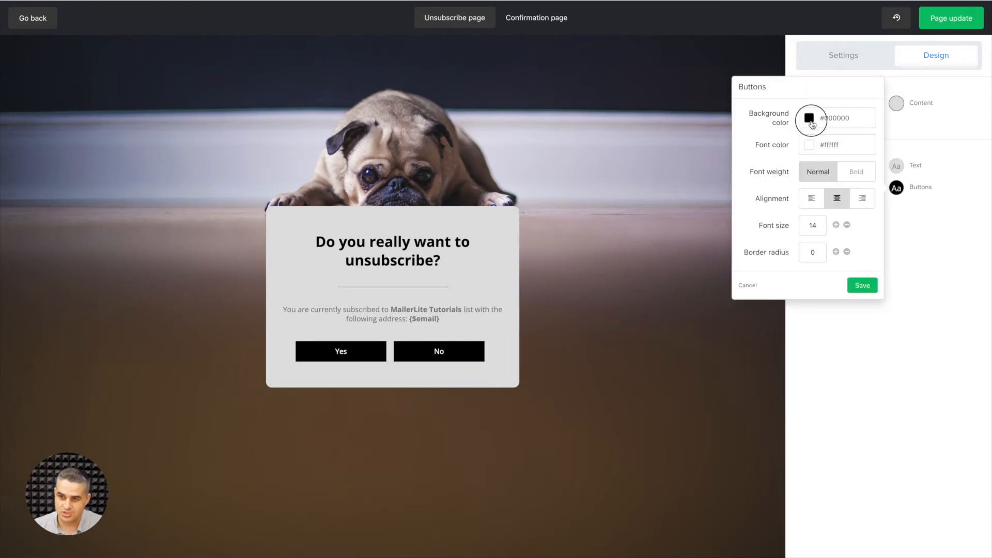
{"action": "left_click", "coordinate": [811, 118]}
{"action": "left_click", "coordinate": [813, 146]}
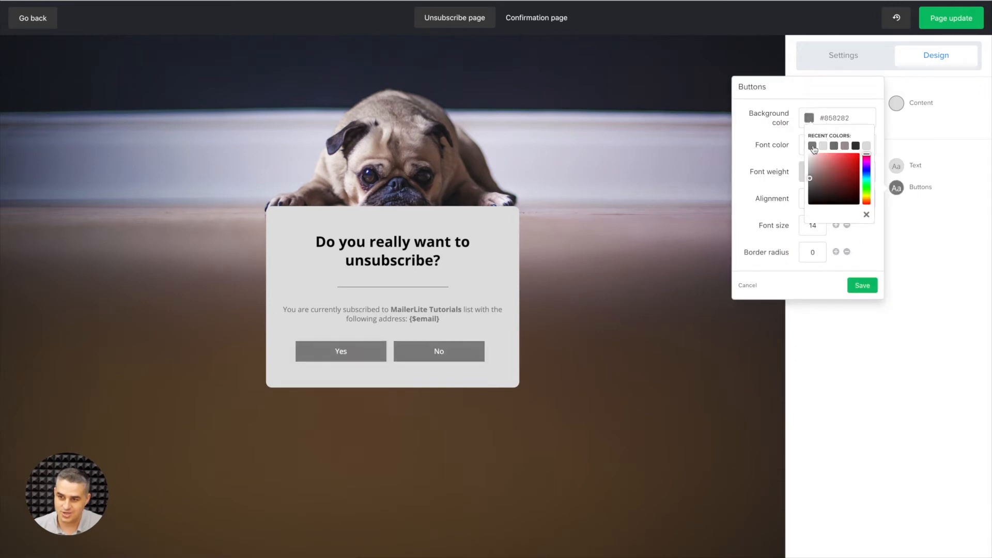
{"action": "left_click", "coordinate": [835, 146]}
{"action": "left_click", "coordinate": [789, 199]}
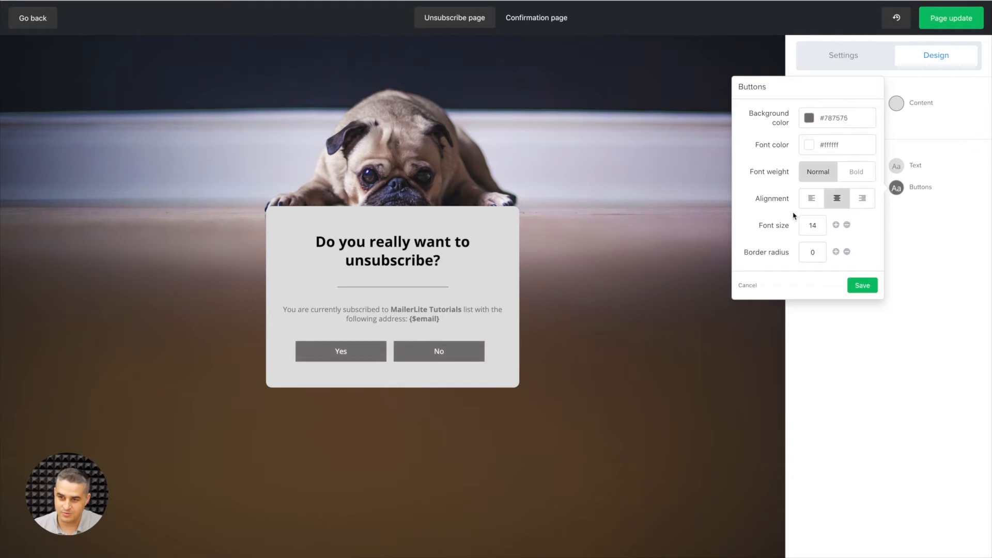
{"action": "left_click", "coordinate": [862, 285]}
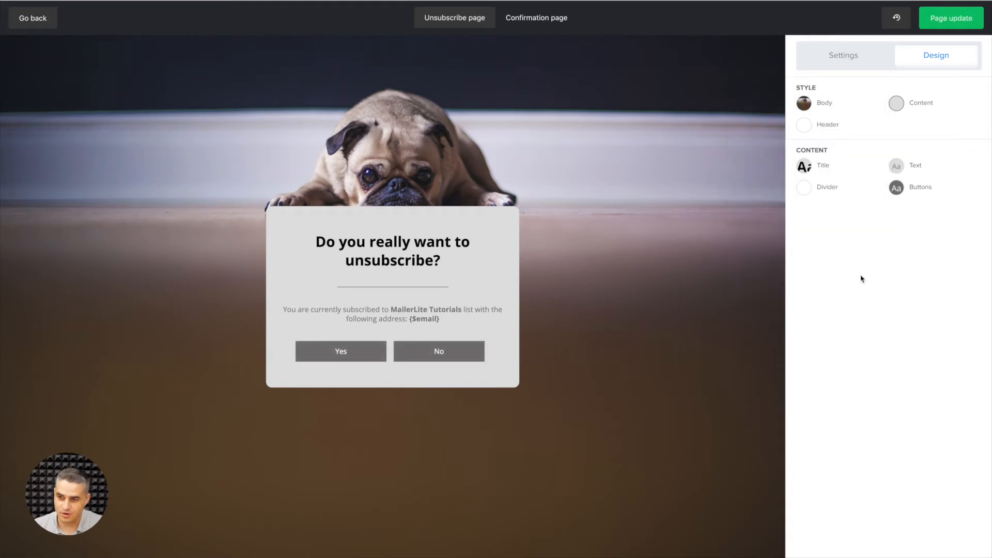
Set the title's font color to dark grey #4f4f4f and save the title settings.
{"action": "left_click", "coordinate": [804, 168]}
{"action": "left_click", "coordinate": [716, 123]}
{"action": "left_click", "coordinate": [716, 195]}
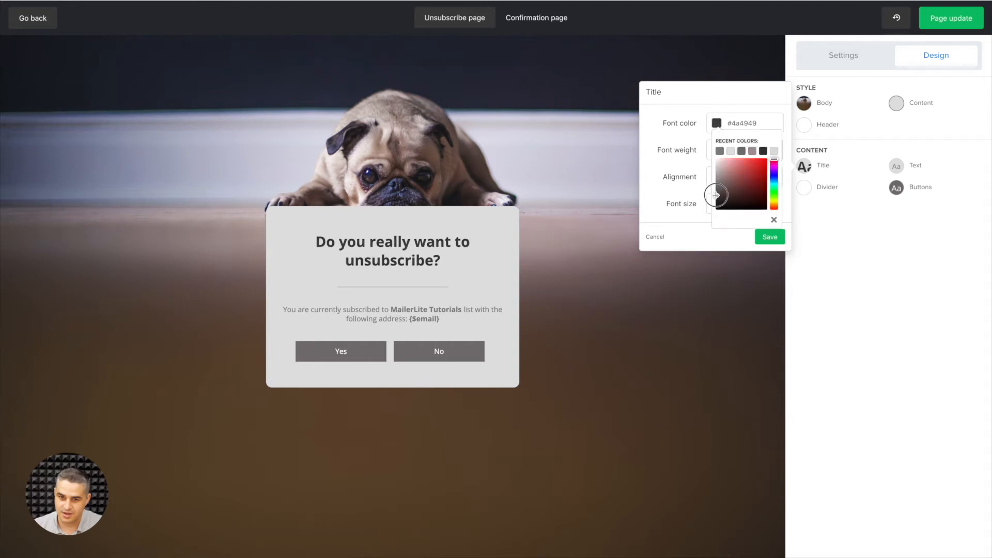
{"action": "left_click", "coordinate": [695, 209]}
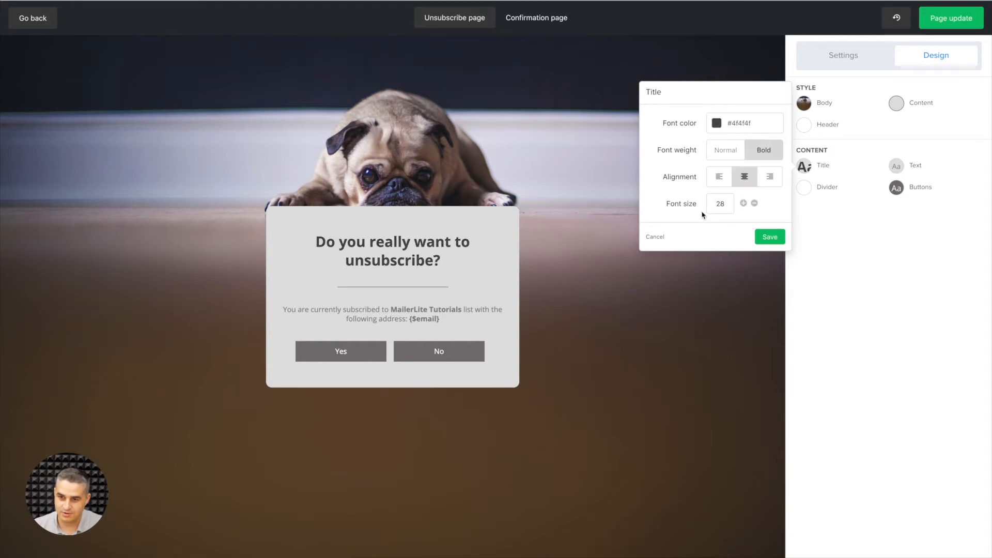
{"action": "left_click", "coordinate": [767, 235]}
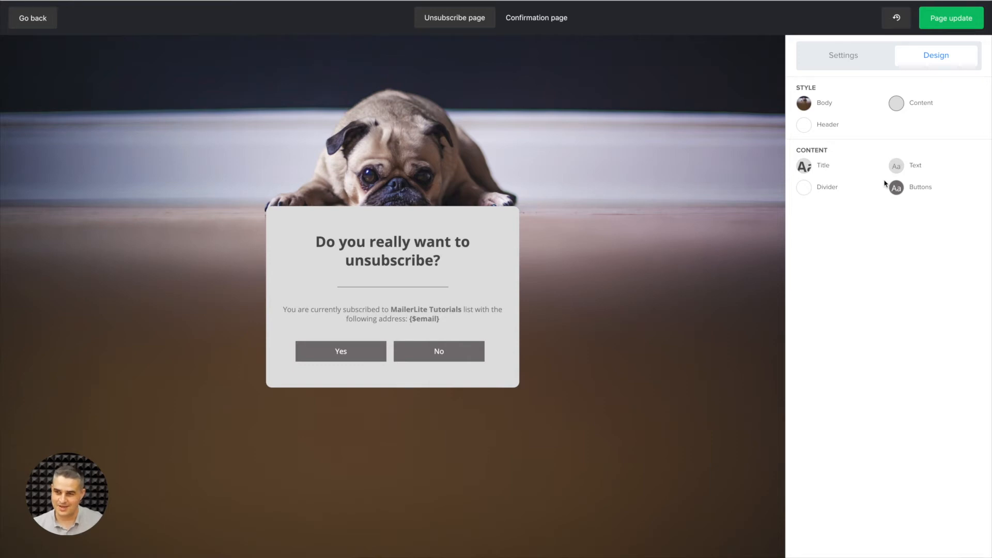
Change the unsubscribe settings to let subscribers update their preferences, and open the design options for that page version.
{"action": "left_click", "coordinate": [850, 60]}
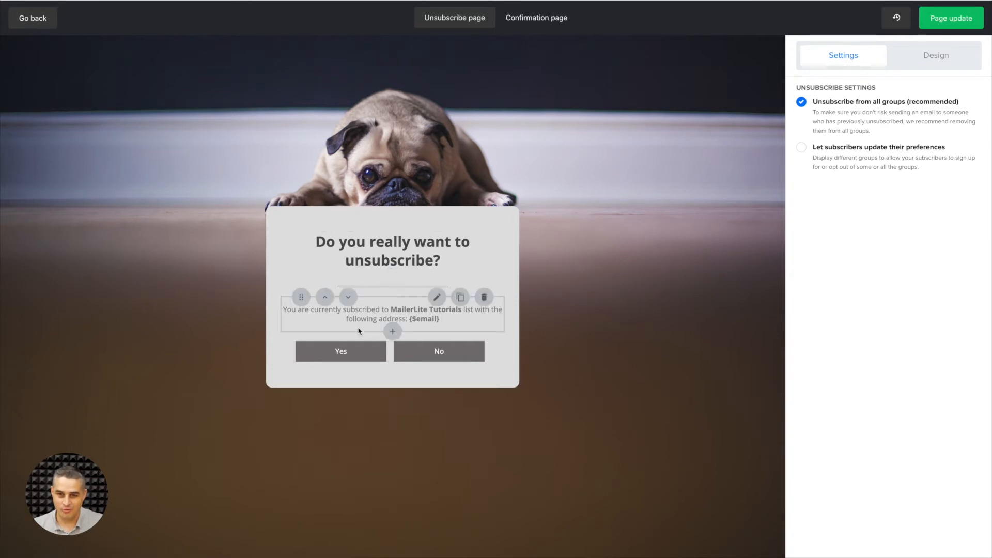
{"action": "left_click", "coordinate": [801, 148]}
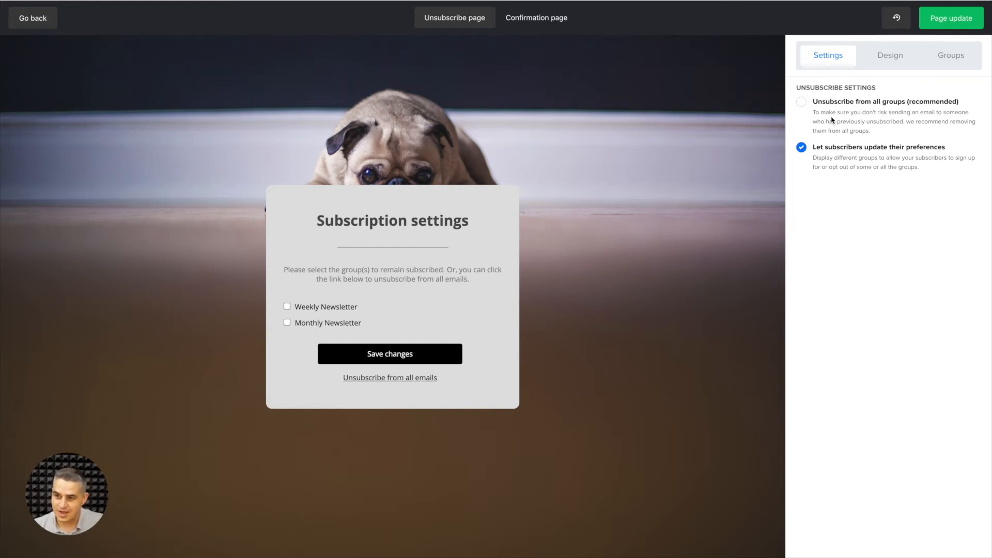
{"action": "left_click", "coordinate": [900, 55]}
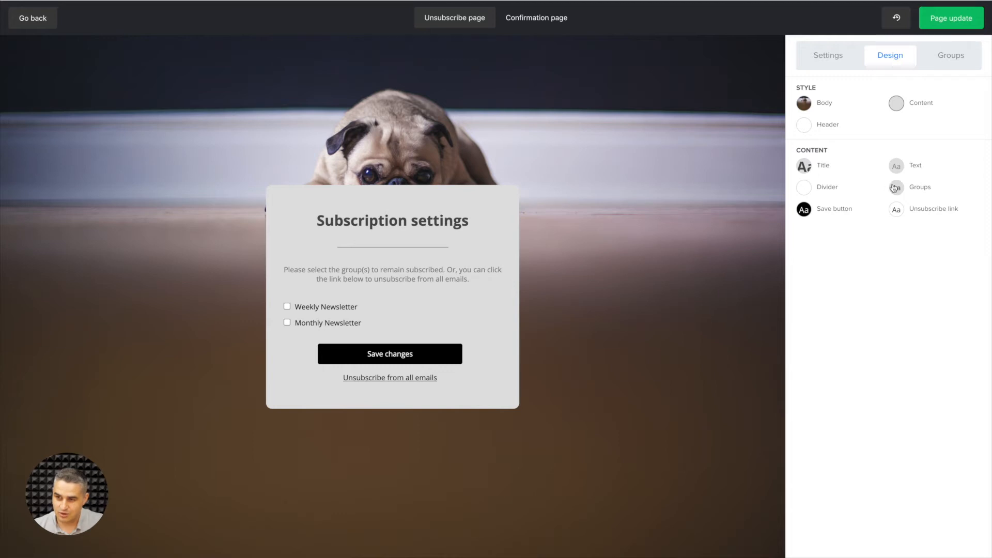
Set the unsubscribe link's font color to grey #757575 and its font weight to bold.
{"action": "left_click", "coordinate": [896, 211]}
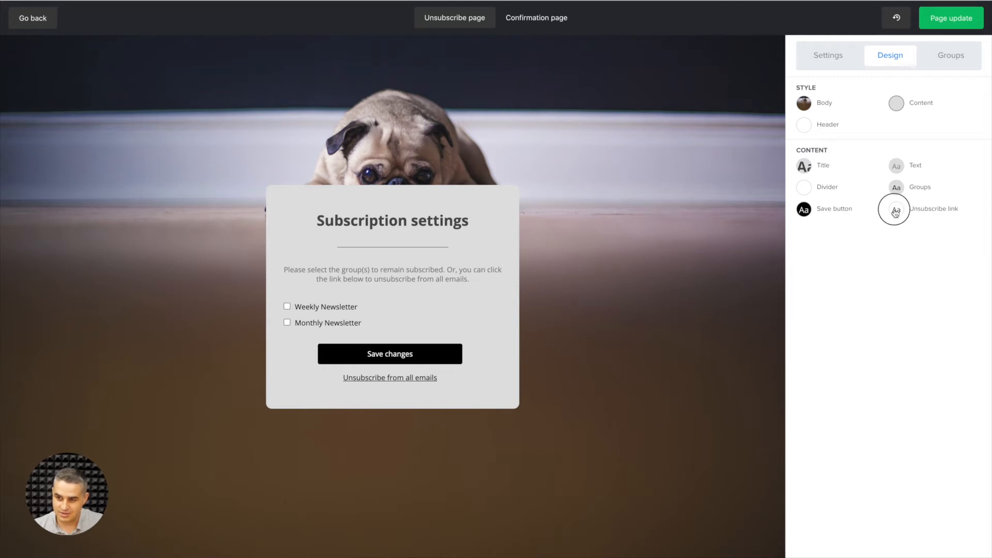
{"action": "left_click", "coordinate": [811, 181]}
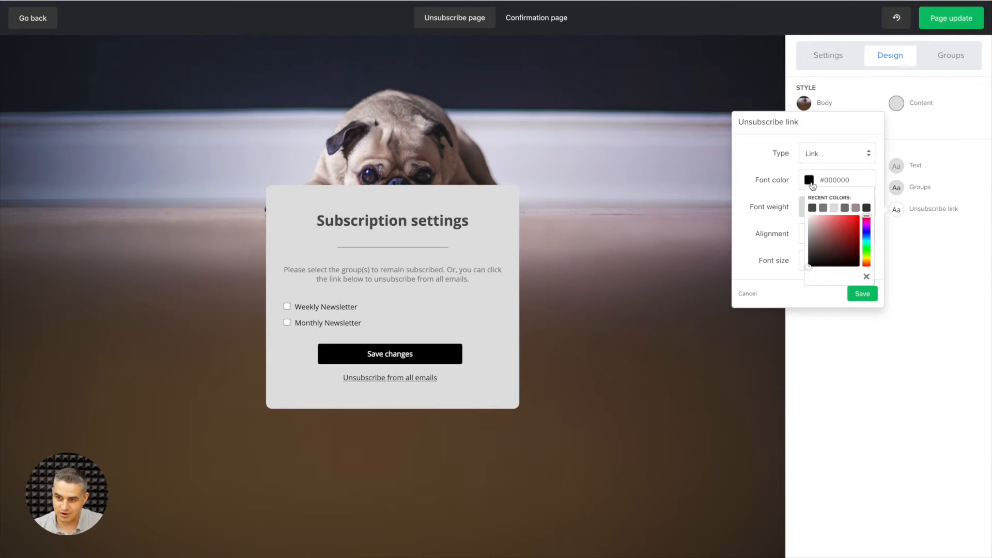
{"action": "mouse_move", "coordinate": [822, 228]}
{"action": "left_mouse_down"}
{"action": "mouse_move", "coordinate": [836, 225]}
{"action": "mouse_move", "coordinate": [815, 226]}
{"action": "mouse_move", "coordinate": [805, 245]}
{"action": "left_mouse_up"}
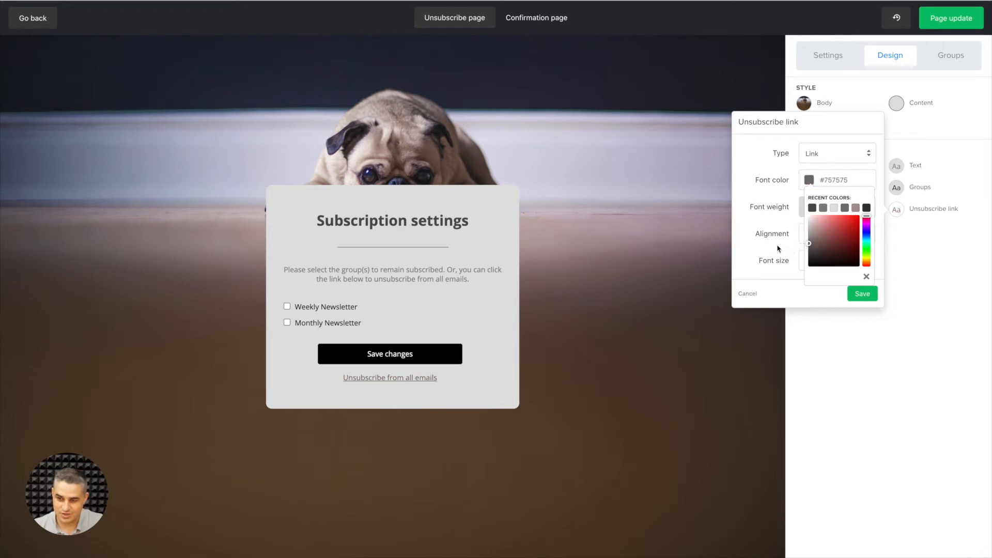
{"action": "left_click", "coordinate": [779, 249]}
{"action": "left_click", "coordinate": [856, 207]}
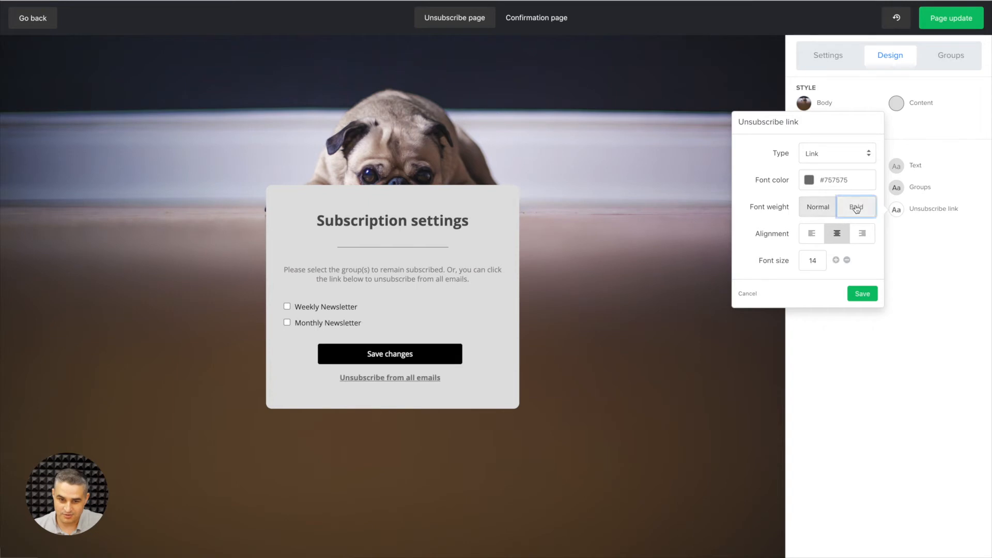
Try the Button type for the unsubscribe link, switch it back to Link and save its settings.
{"action": "left_click", "coordinate": [832, 153]}
{"action": "left_click", "coordinate": [821, 146]}
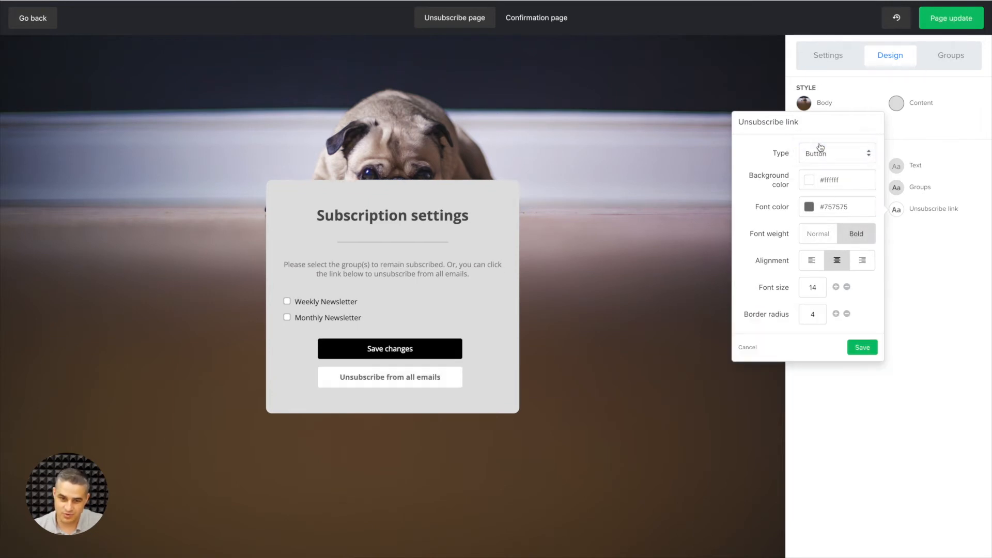
{"action": "left_click", "coordinate": [822, 148]}
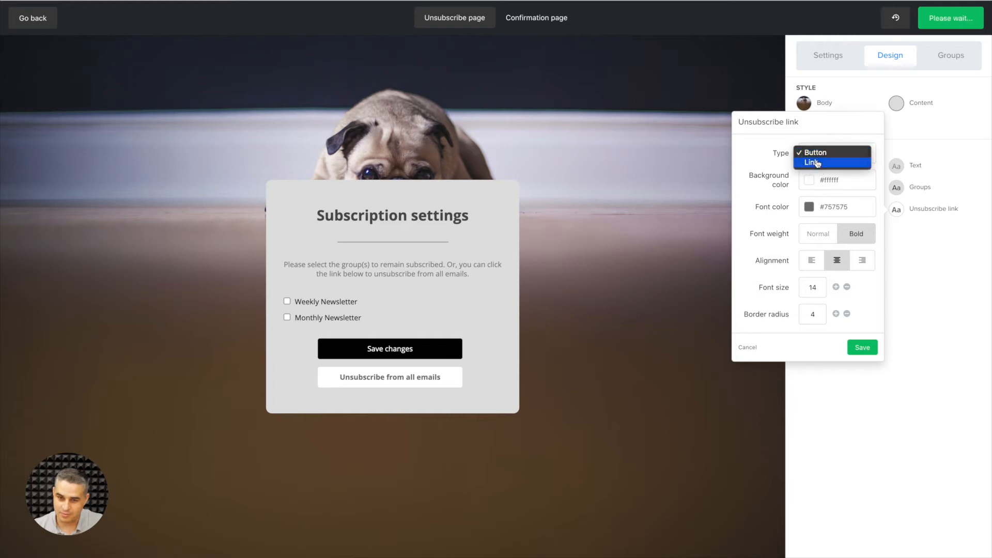
{"action": "left_click", "coordinate": [819, 163]}
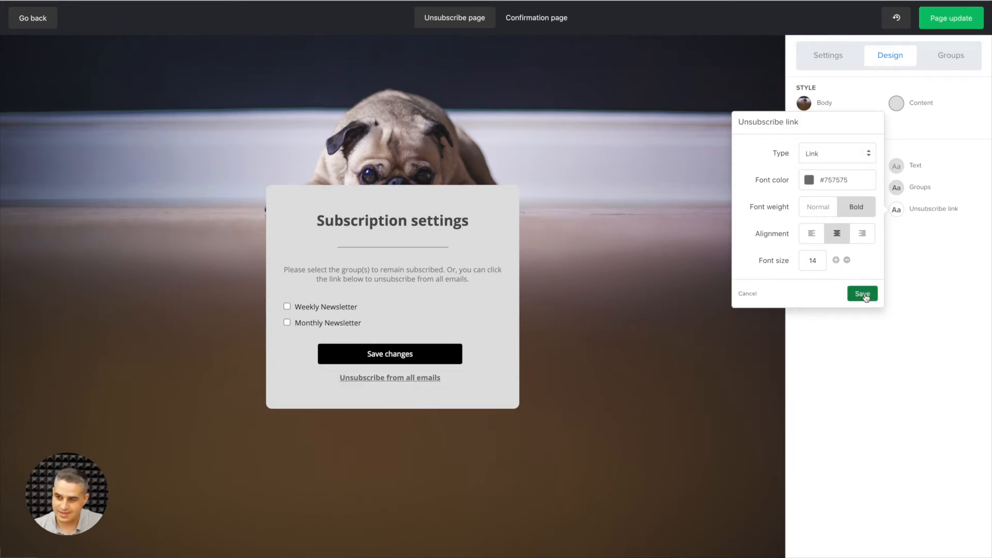
{"action": "left_click", "coordinate": [864, 296]}
Set the groups list's font color to #4f4f4f, center its alignment and save the group settings.
{"action": "left_click", "coordinate": [897, 189]}
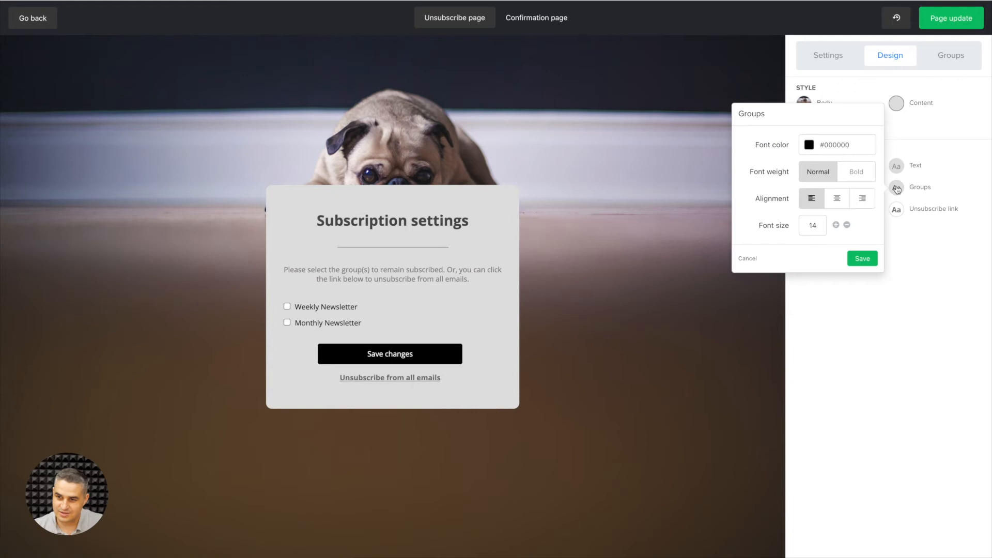
{"action": "left_click", "coordinate": [810, 146]}
{"action": "left_click", "coordinate": [823, 174]}
{"action": "left_click", "coordinate": [861, 258]}
{"action": "left_click", "coordinate": [825, 259]}
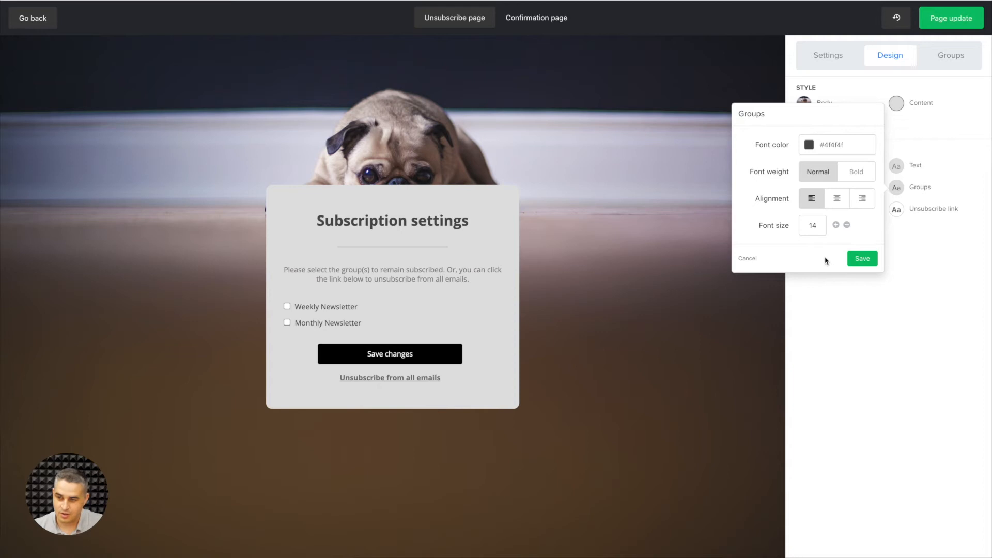
{"action": "left_click", "coordinate": [838, 200]}
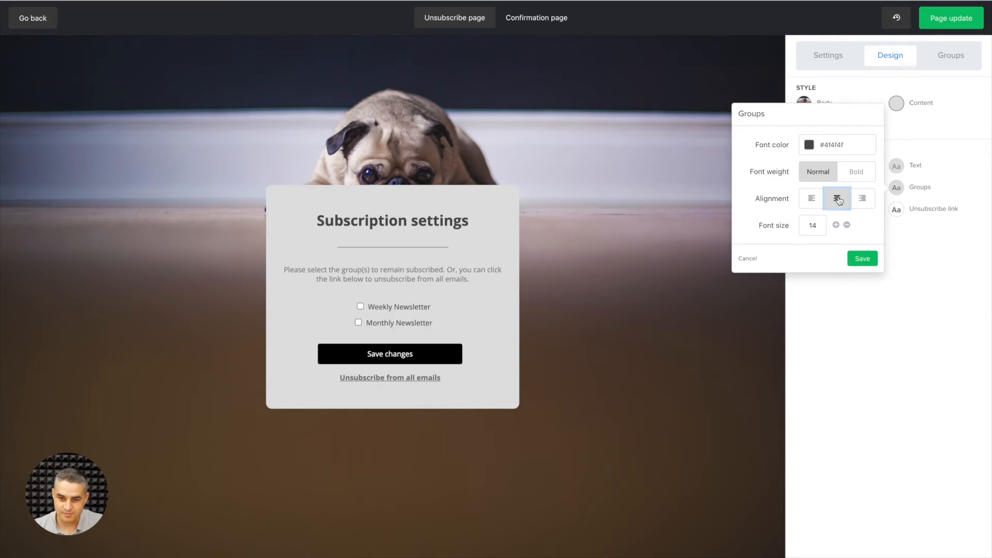
{"action": "left_click", "coordinate": [862, 262]}
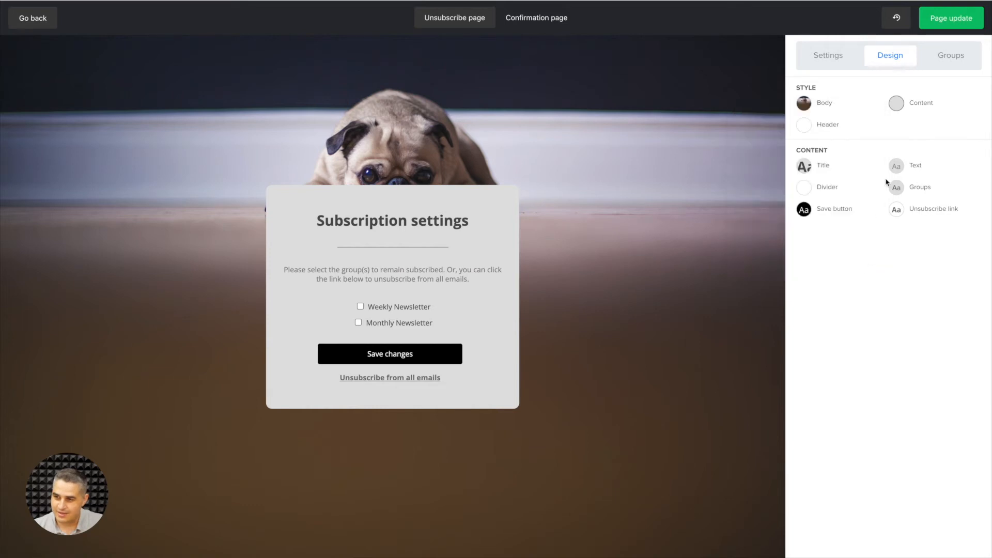
Add the Webinar July group to the groups offered on the subscription settings page.
{"action": "left_click", "coordinate": [953, 57]}
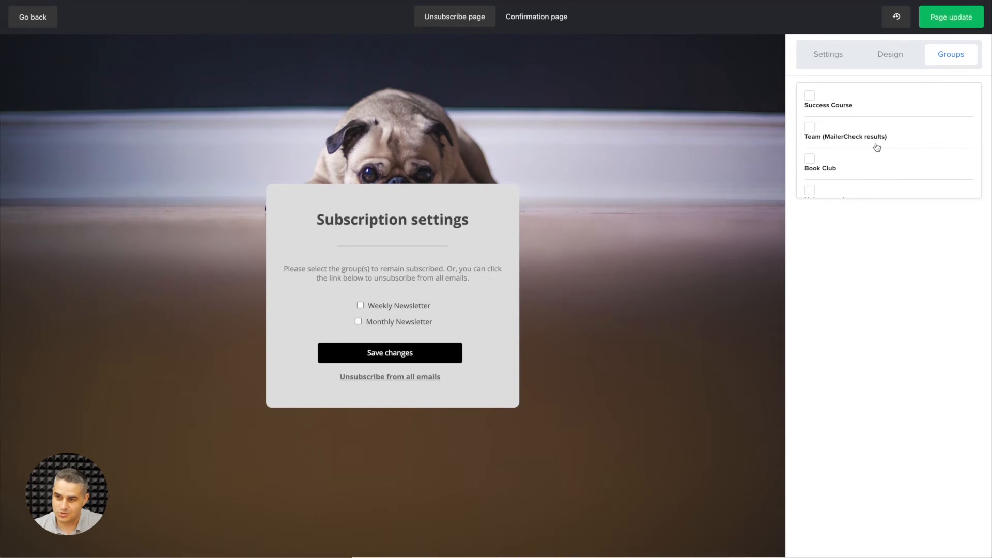
{"action": "scroll", "coordinate": [873, 150], "scroll_direction": "down", "scroll_amount": 8}
{"action": "scroll", "coordinate": [856, 158], "scroll_direction": "down", "scroll_amount": 10}
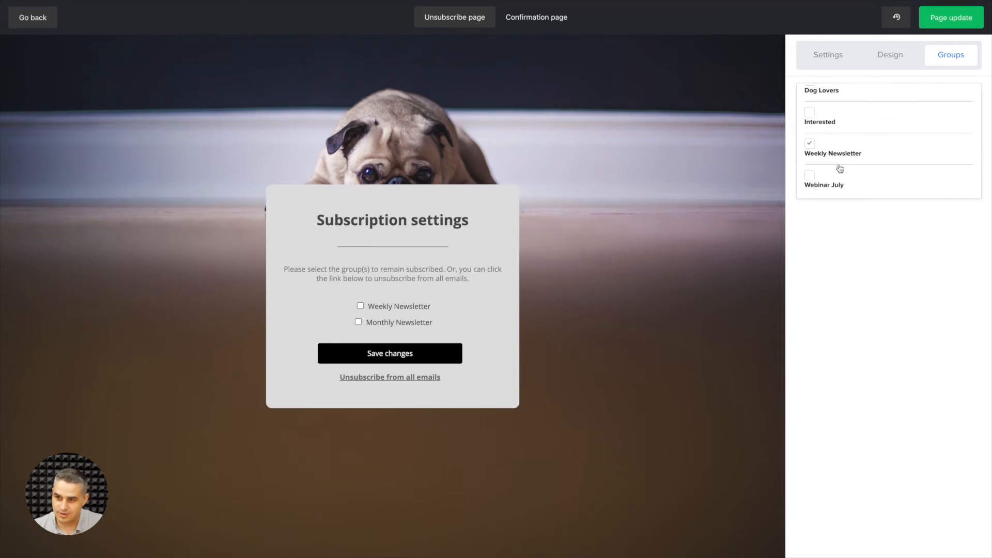
{"action": "left_click", "coordinate": [812, 177]}
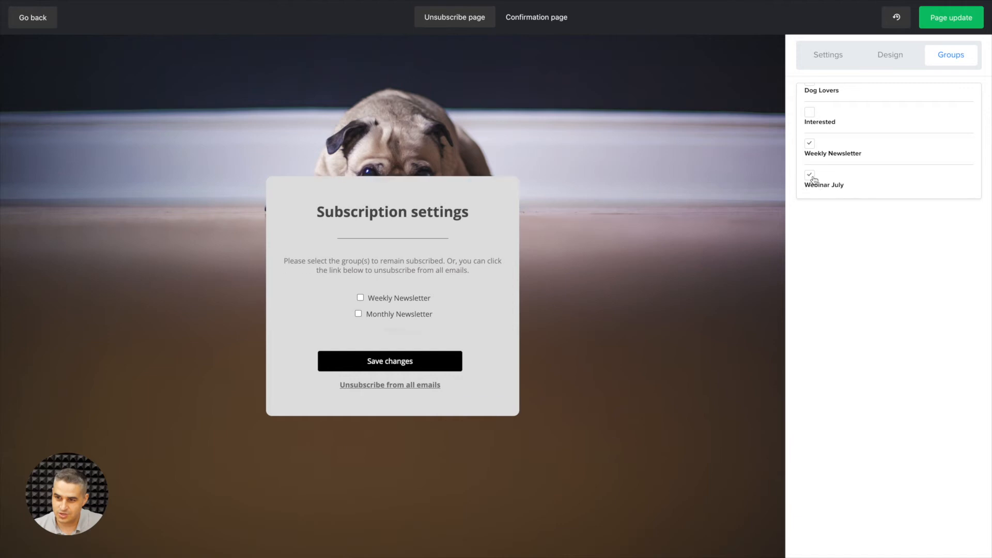
Rename the Webinar July group to Webinars on the subscription settings page and save the group.
{"action": "left_click", "coordinate": [850, 227]}
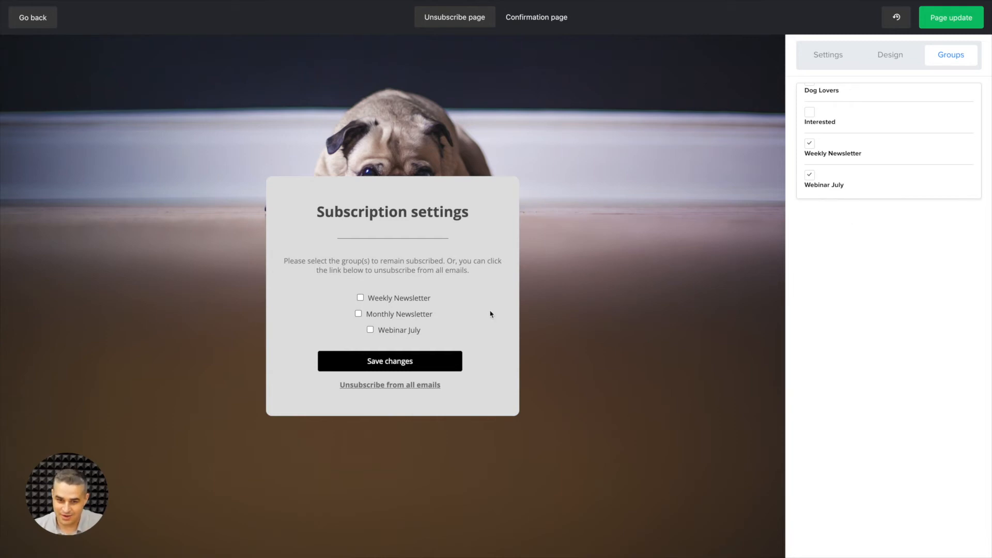
{"action": "left_click", "coordinate": [483, 321]}
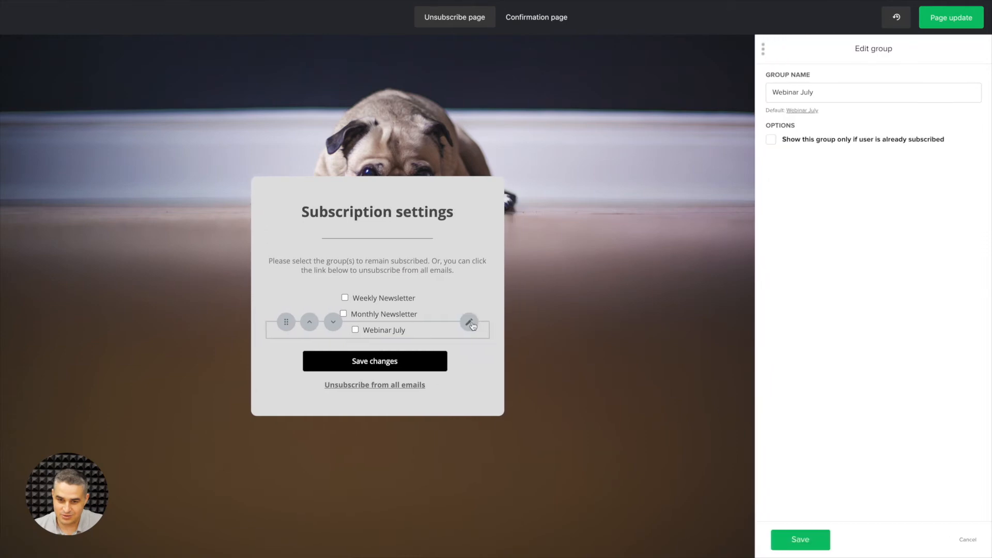
{"action": "double_click", "coordinate": [810, 93]}
{"action": "key", "text": "BackSpace"}
{"action": "key", "text": "BackSpace"}
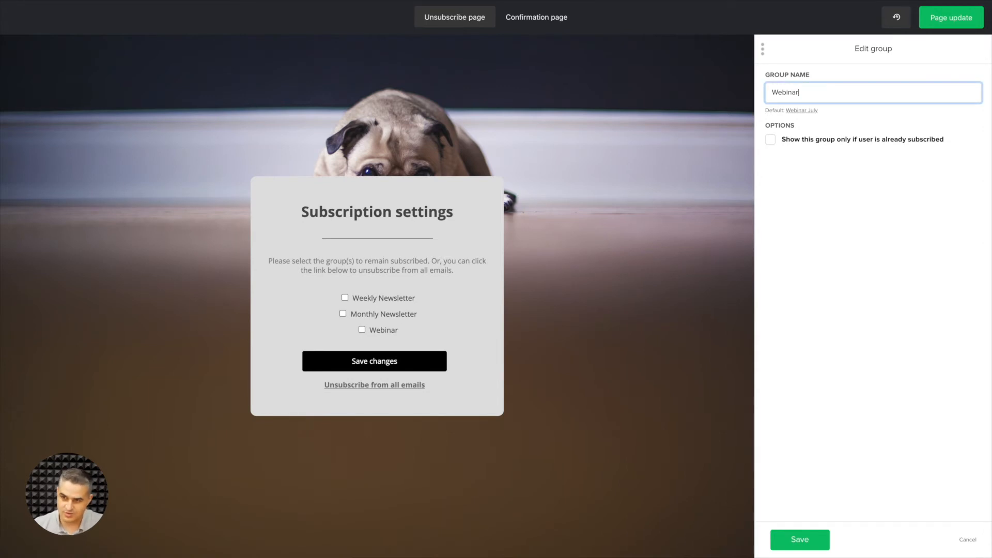
{"action": "type", "text": "s"}
{"action": "left_click", "coordinate": [800, 175]}
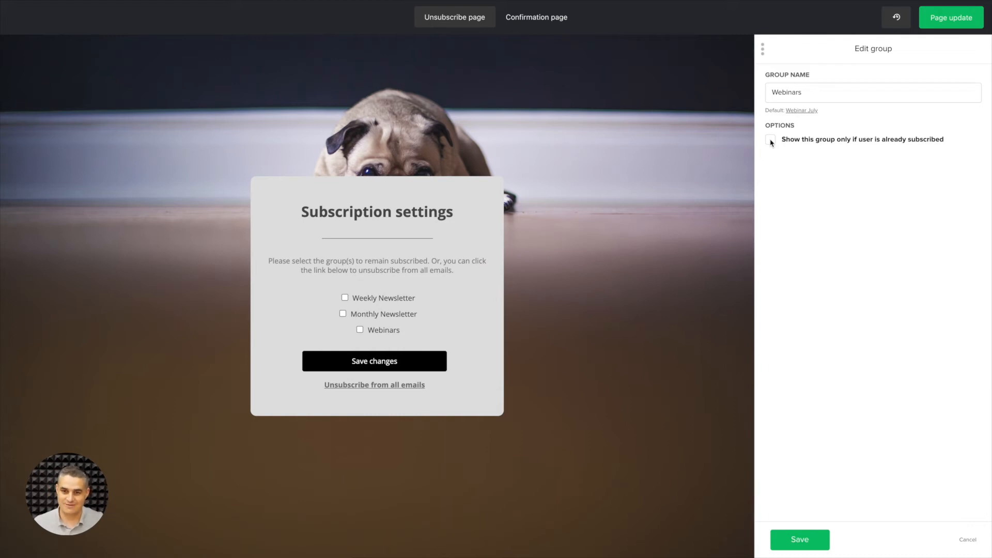
{"action": "left_click", "coordinate": [792, 538]}
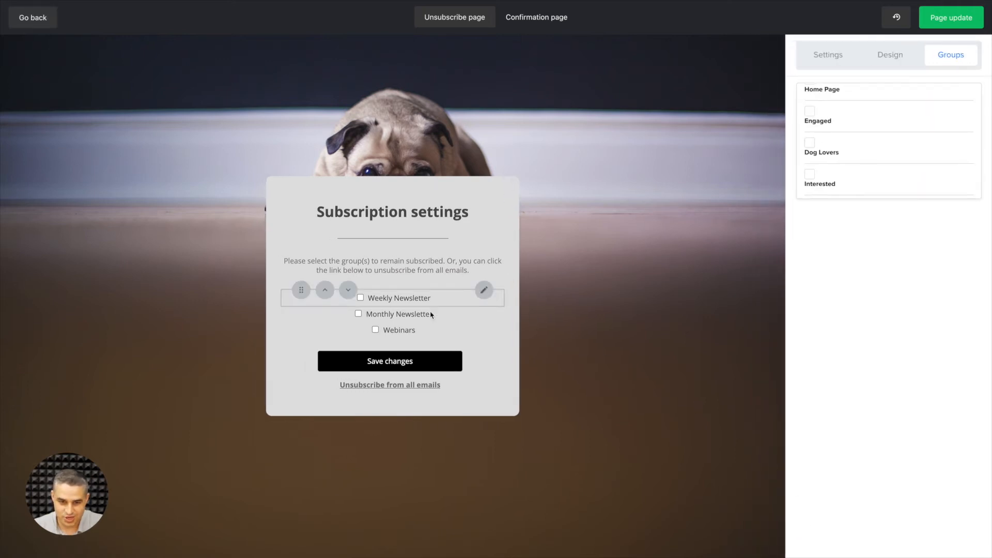
Reorder the offered groups as Webinars, Monthly Newsletter and Weekly Newsletter.
{"action": "left_click_drag", "start_coordinate": [302, 322], "coordinate": [309, 293]}
{"action": "left_click", "coordinate": [348, 306]}
{"action": "left_click", "coordinate": [325, 306]}
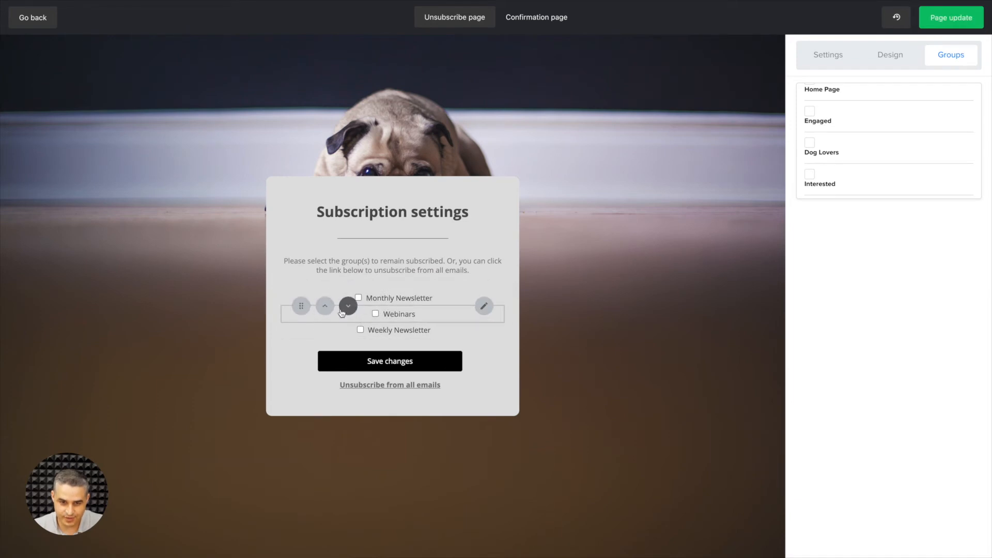
{"action": "left_click_drag", "start_coordinate": [303, 306], "coordinate": [310, 289]}
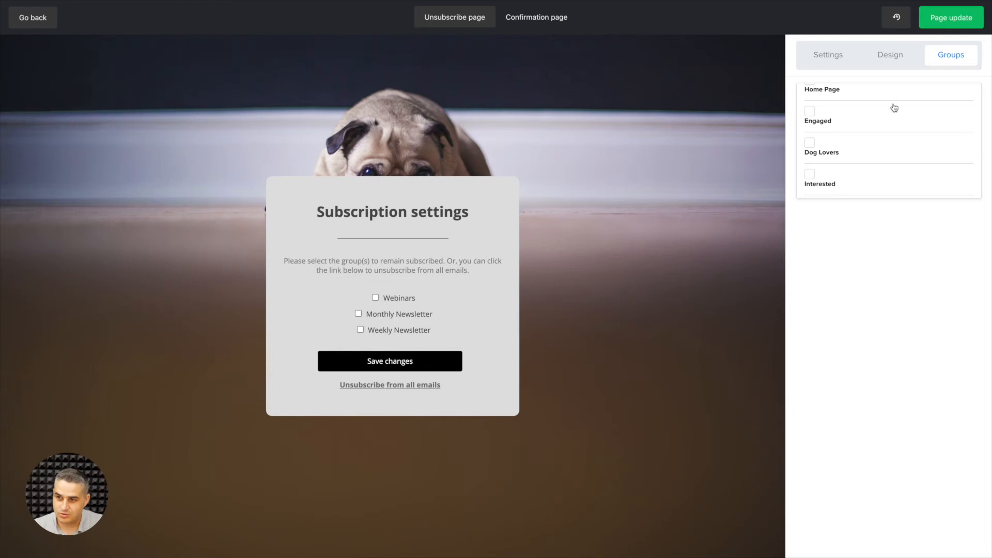
Open the body background image for editing and apply the 1920 A.D. black-and-white filter.
{"action": "left_click", "coordinate": [889, 55]}
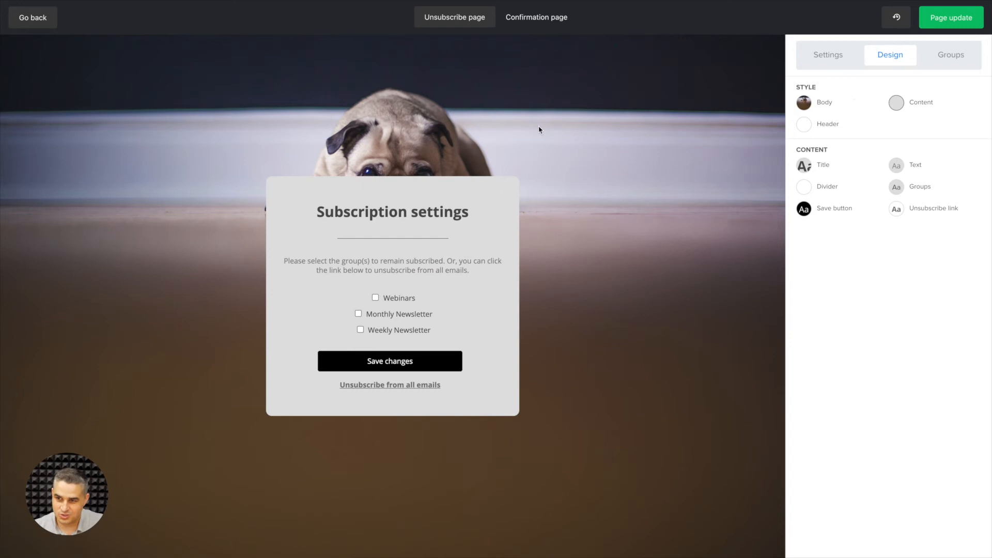
{"action": "left_click", "coordinate": [804, 103]}
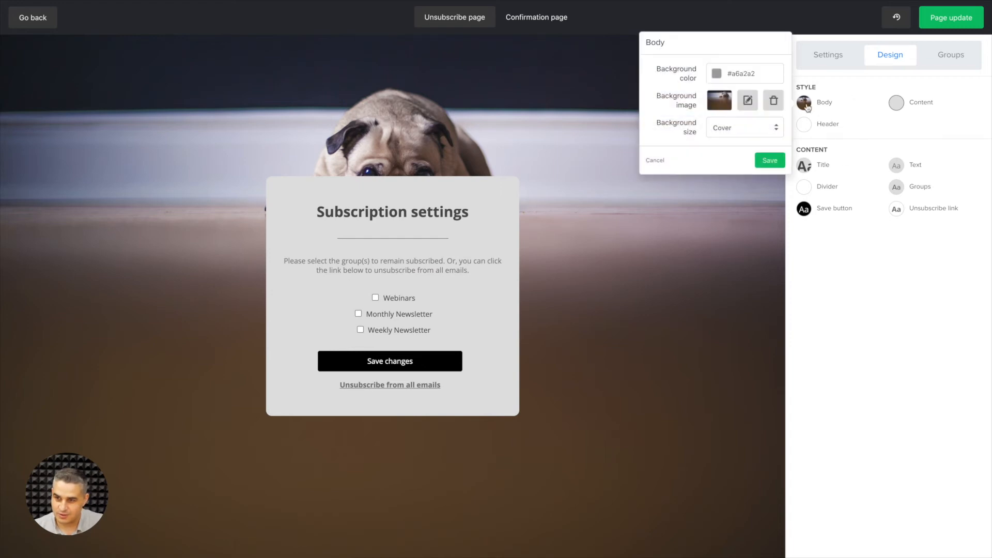
{"action": "left_click", "coordinate": [748, 101]}
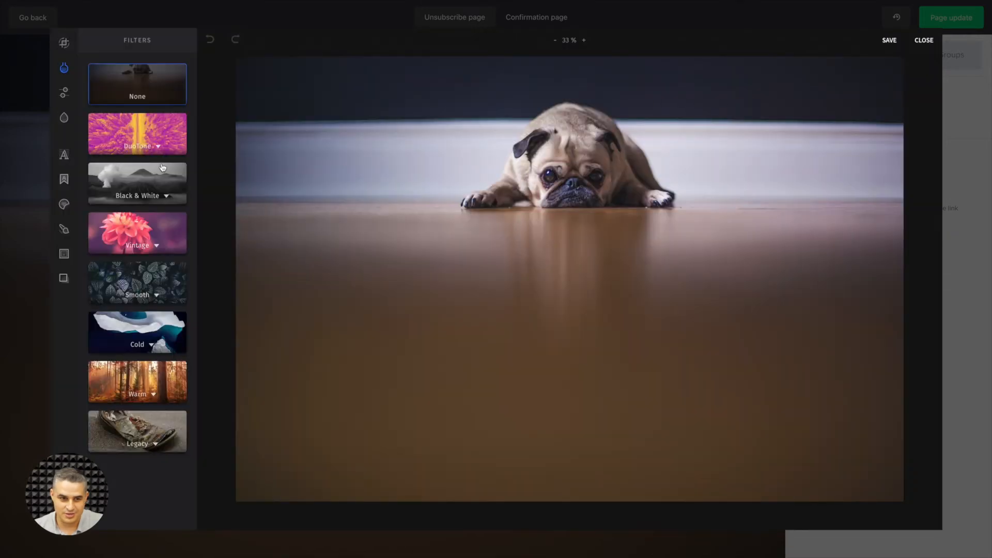
{"action": "left_click", "coordinate": [119, 171]}
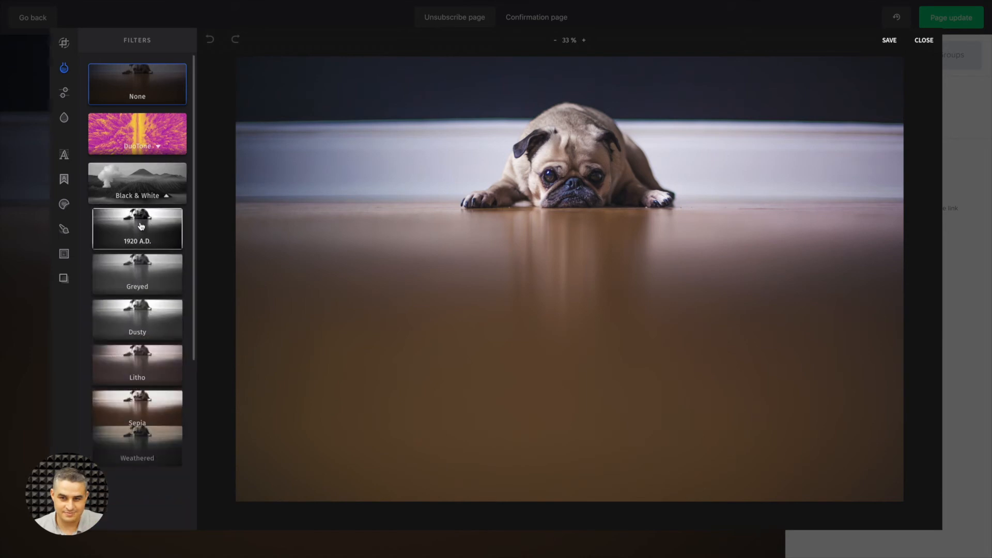
{"action": "left_click", "coordinate": [141, 226]}
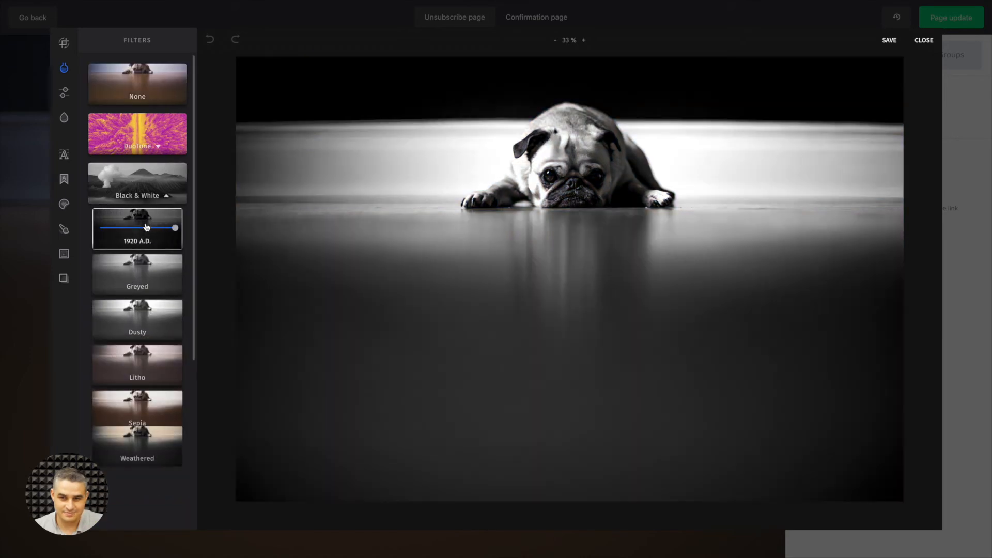
Crop a strip off the upper edge of the background image and save the edited image.
{"action": "left_click", "coordinate": [64, 43]}
{"action": "left_click_drag", "start_coordinate": [237, 57], "coordinate": [221, 93]}
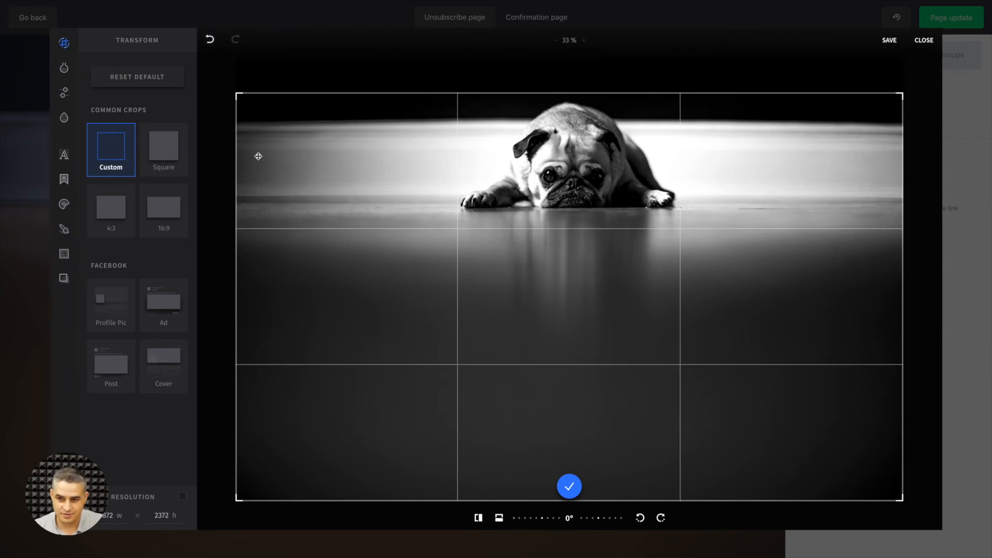
{"action": "left_click", "coordinate": [569, 487]}
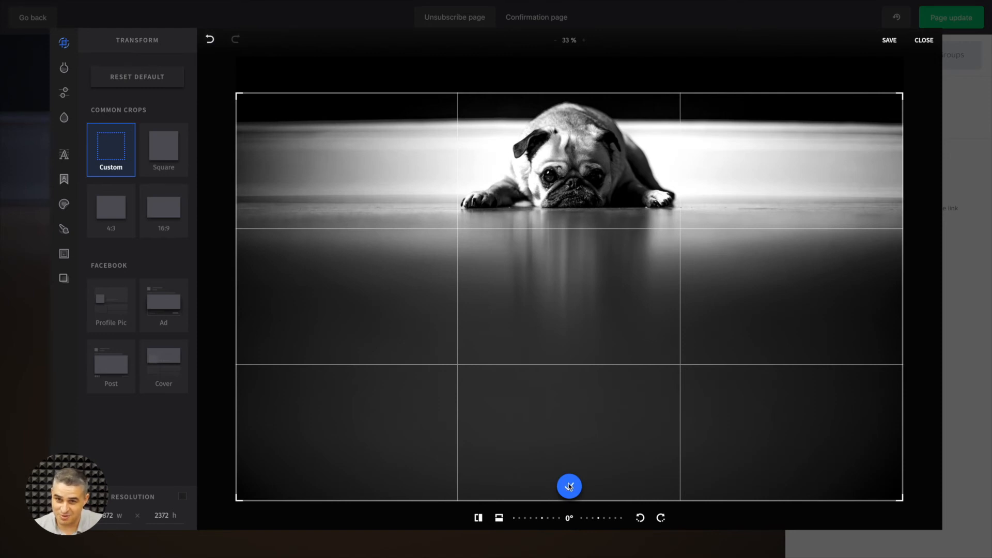
{"action": "left_click", "coordinate": [890, 39]}
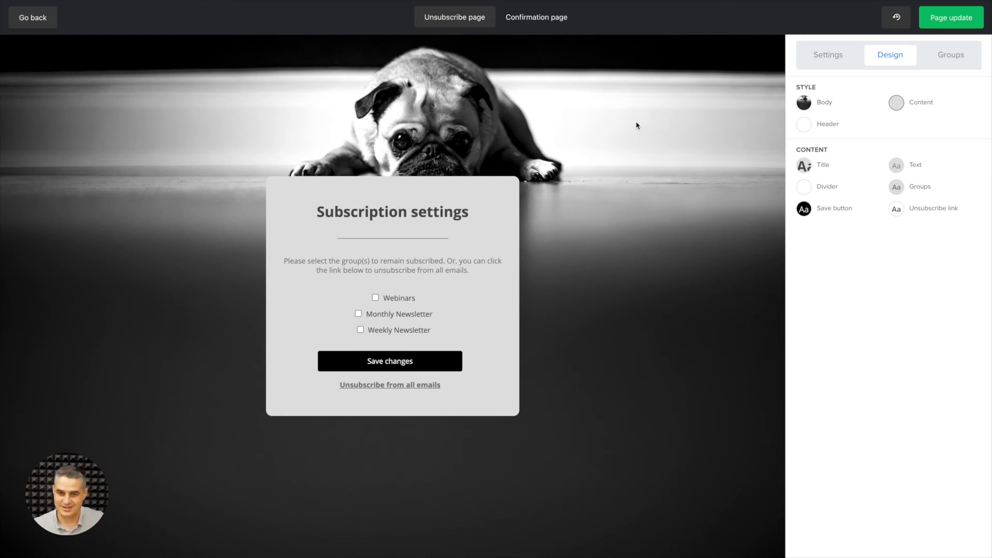
Undo the latest background image modification from the recent changes.
{"action": "left_click", "coordinate": [897, 17]}
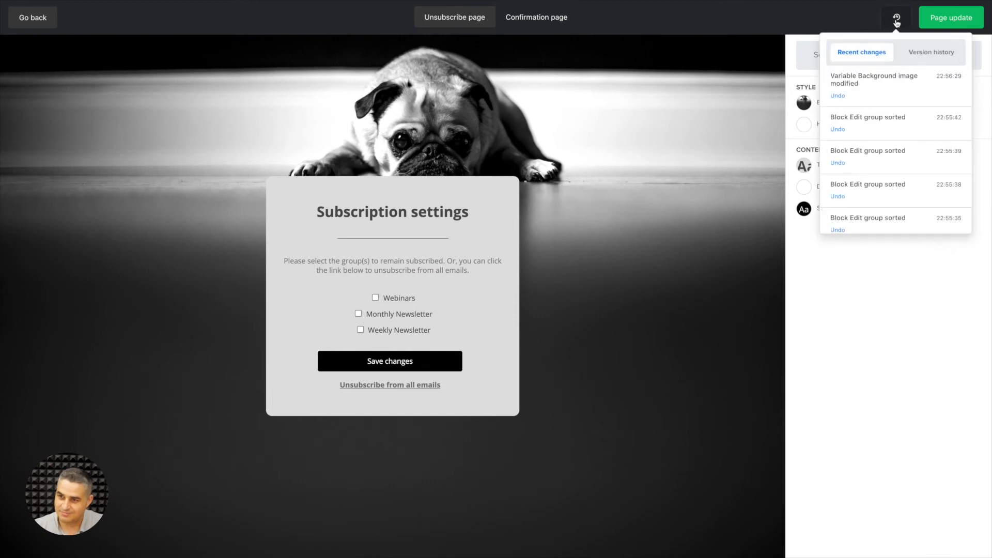
{"action": "left_click", "coordinate": [840, 97]}
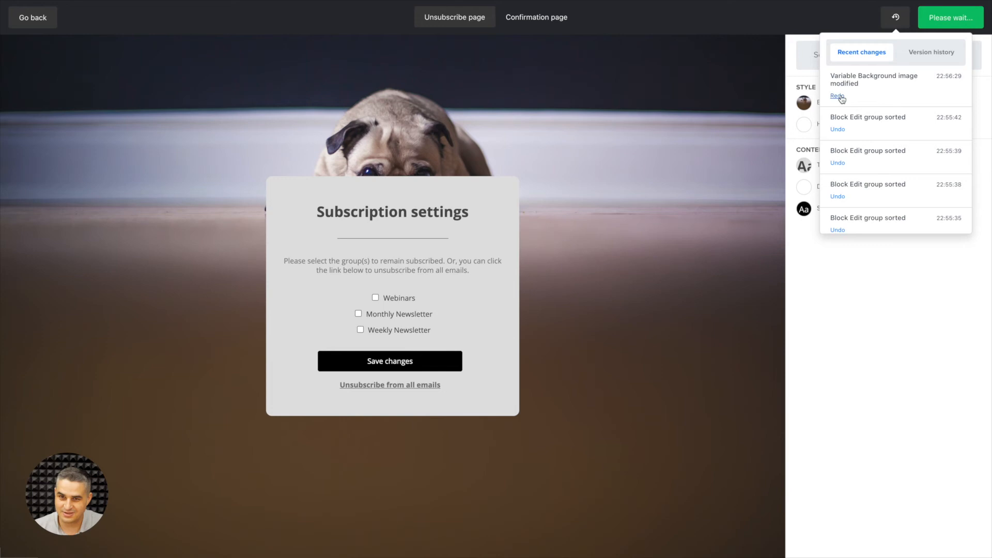
{"action": "left_click", "coordinate": [825, 277]}
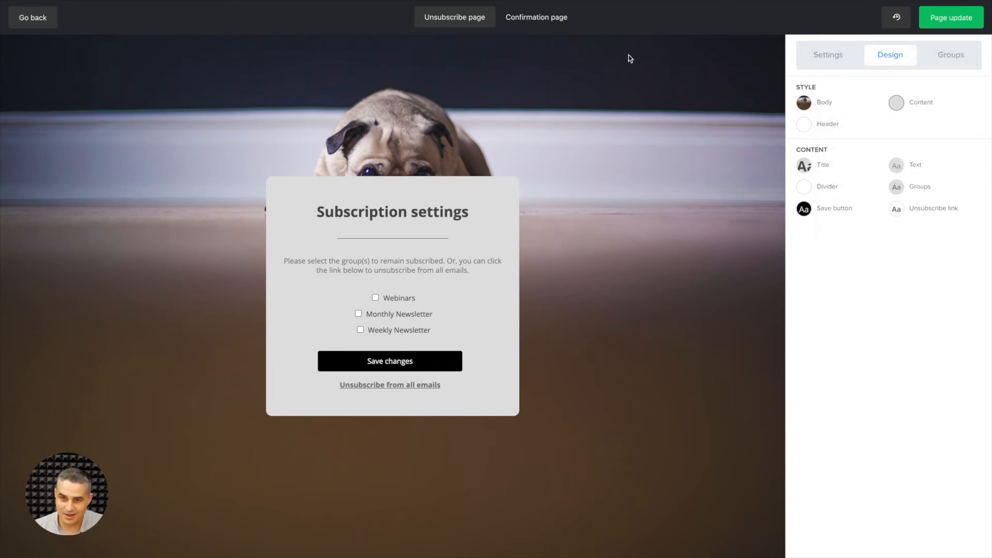
Examine the confirmation page and the content and design options of its unsubscribe reason block.
{"action": "left_click", "coordinate": [532, 19]}
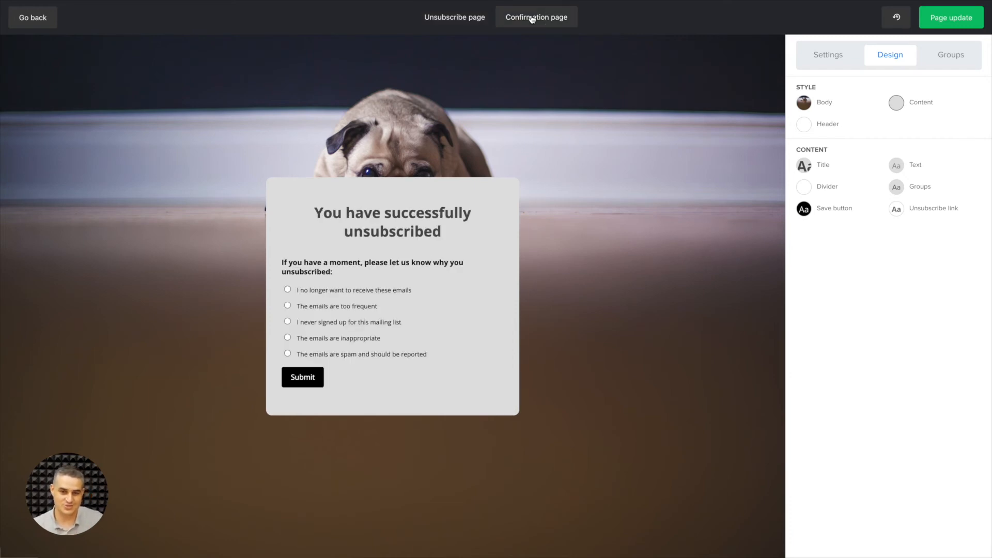
{"action": "left_click", "coordinate": [467, 20]}
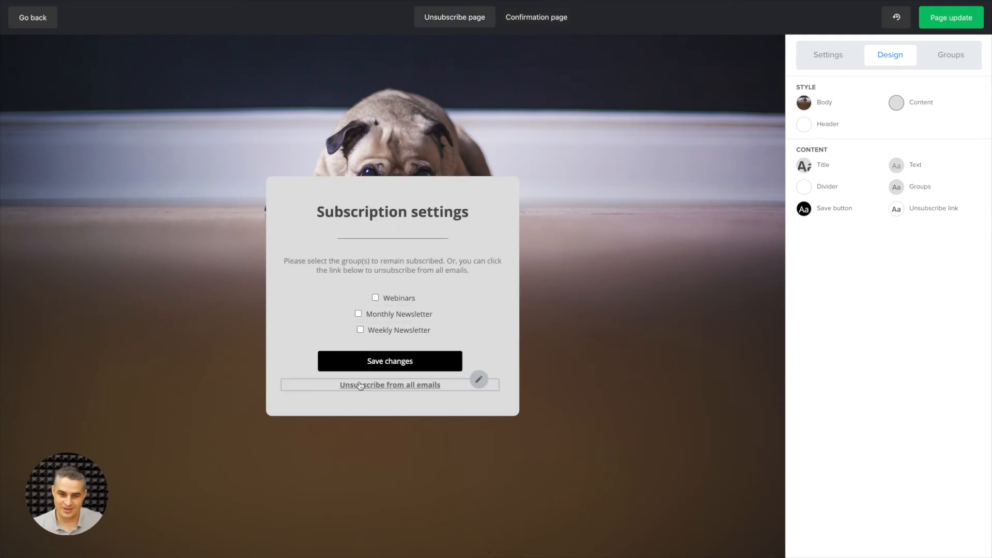
{"action": "left_click", "coordinate": [534, 24]}
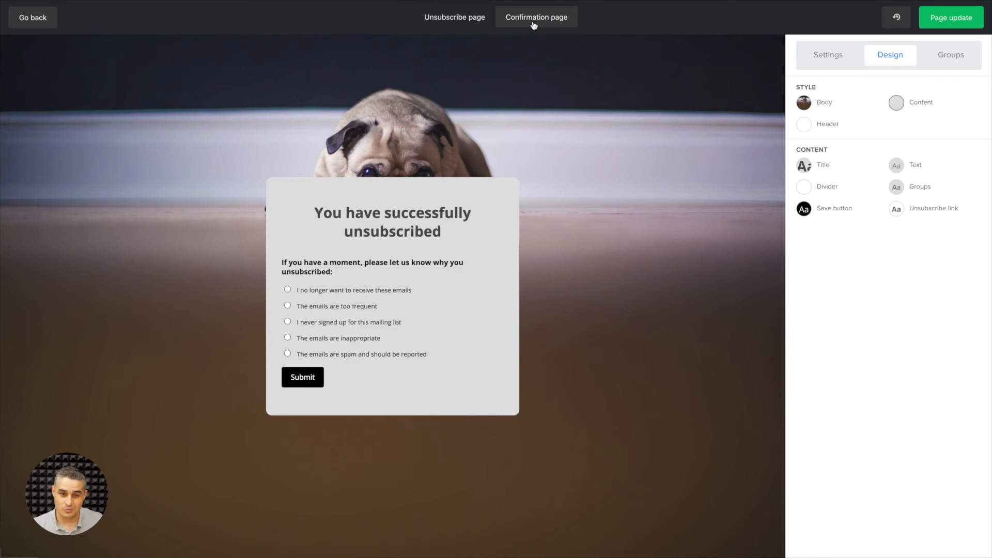
{"action": "mouse_move", "coordinate": [462, 274]}
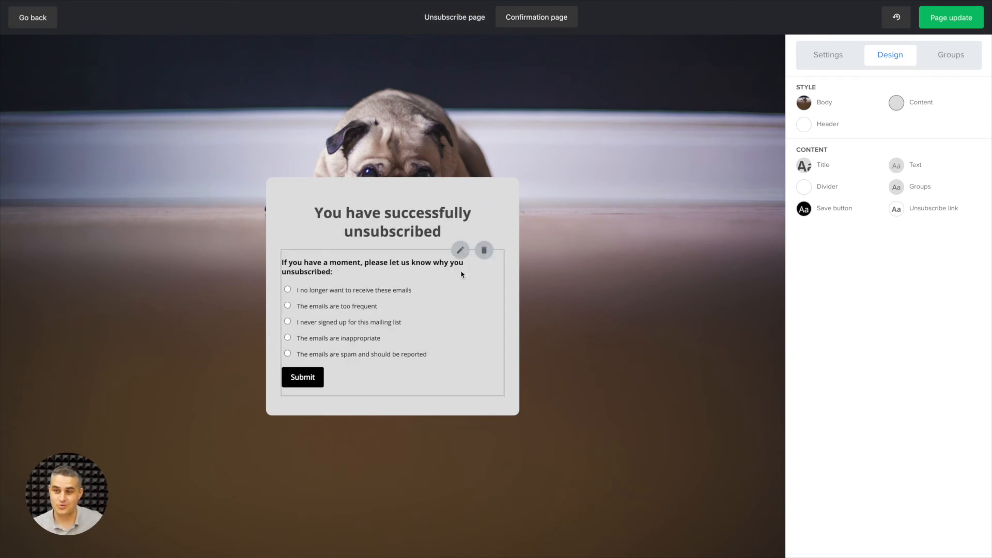
{"action": "left_click", "coordinate": [460, 250]}
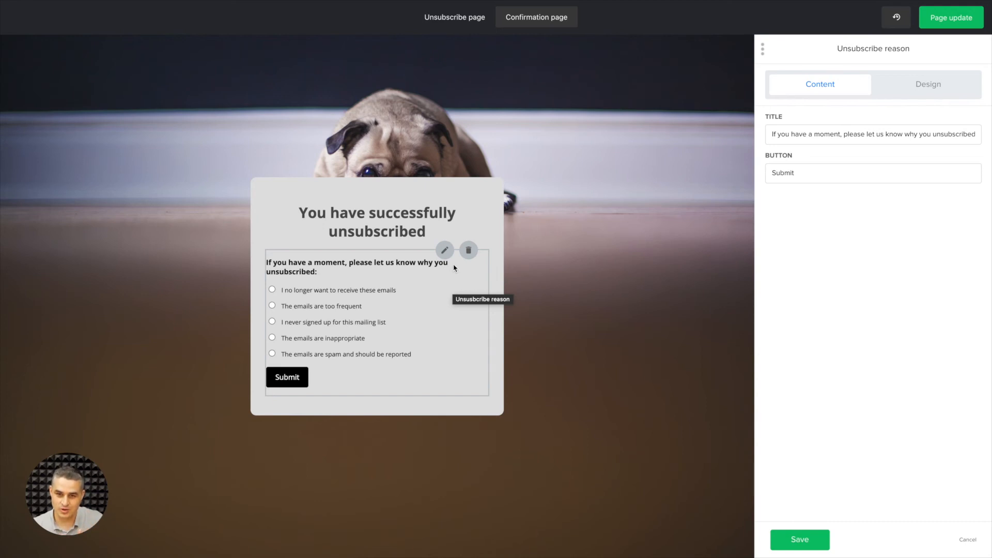
{"action": "left_click", "coordinate": [937, 86]}
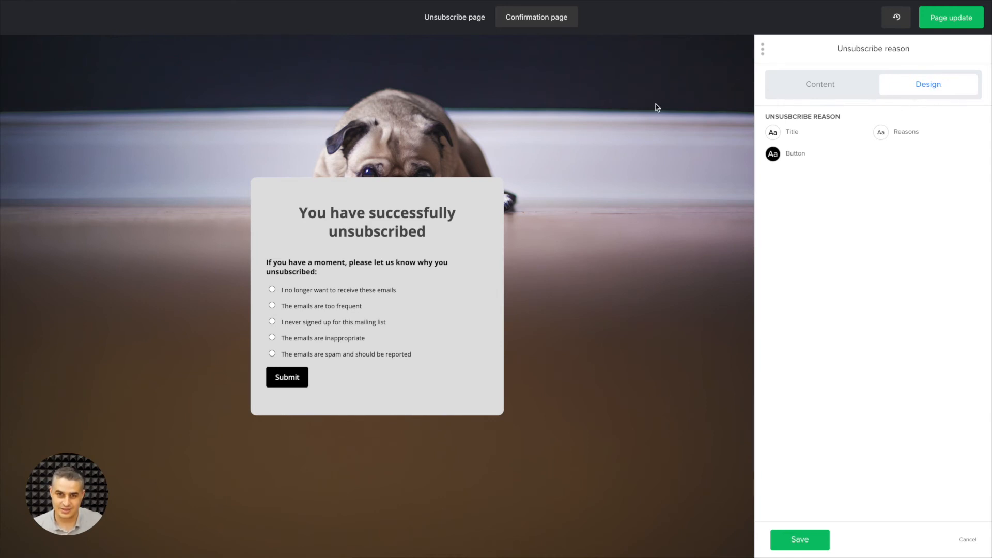
Duplicate the instruction text block on the unsubscribe page and move one copy above the Subscription settings title.
{"action": "left_click", "coordinate": [462, 18]}
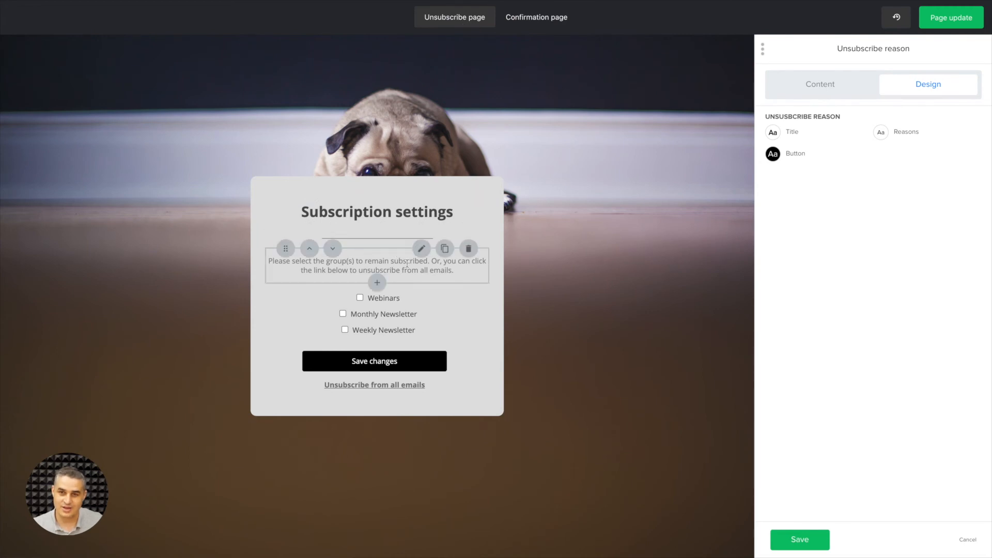
{"action": "left_click", "coordinate": [445, 248]}
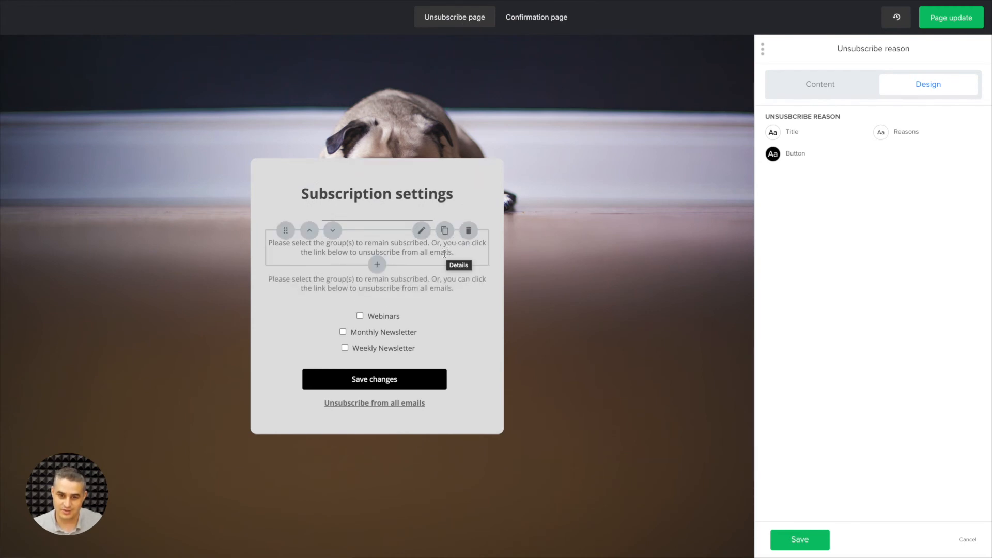
{"action": "left_click_drag", "start_coordinate": [288, 267], "coordinate": [292, 356]}
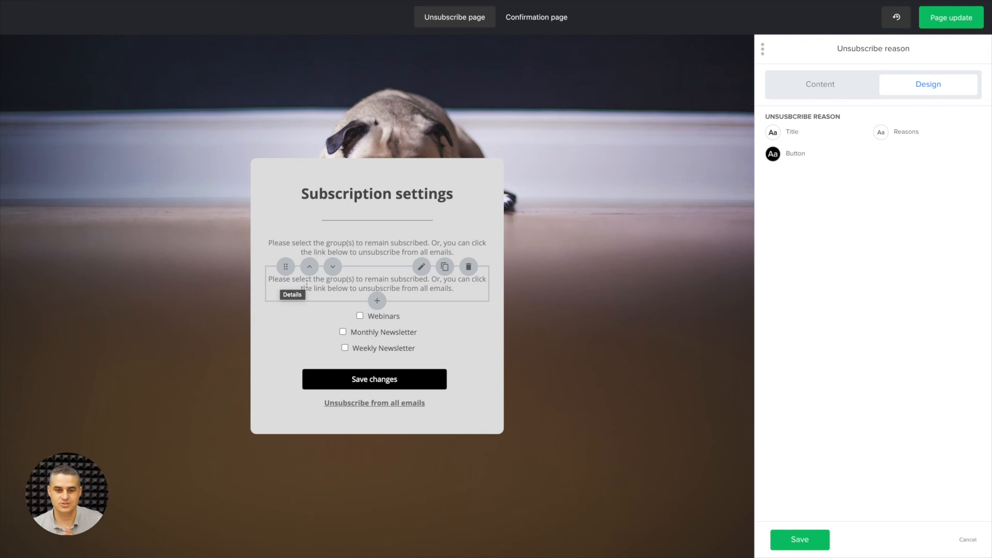
{"action": "mouse_move", "coordinate": [284, 267]}
{"action": "left_mouse_down"}
{"action": "mouse_move", "coordinate": [279, 340]}
{"action": "mouse_move", "coordinate": [278, 274]}
{"action": "left_mouse_up"}
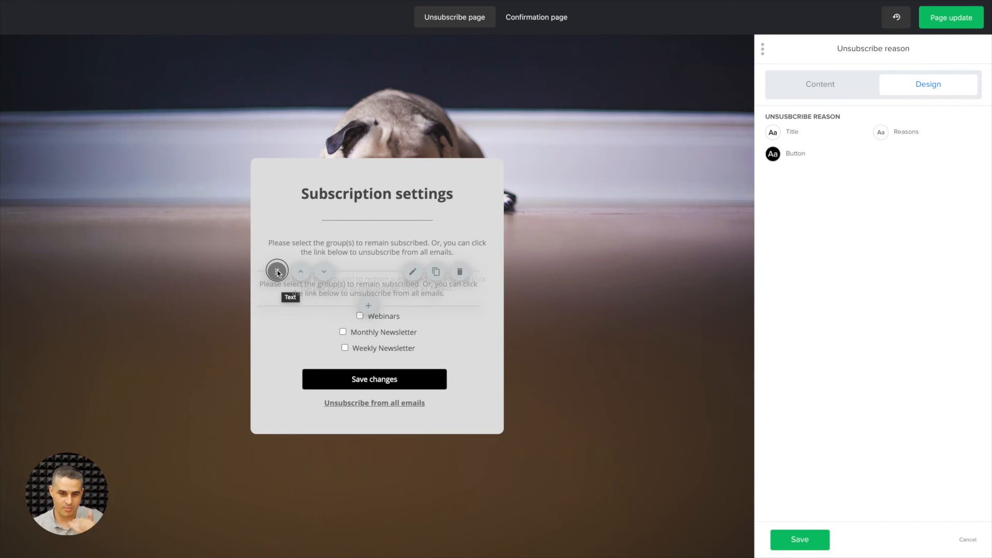
{"action": "left_click_drag", "start_coordinate": [277, 274], "coordinate": [278, 187]}
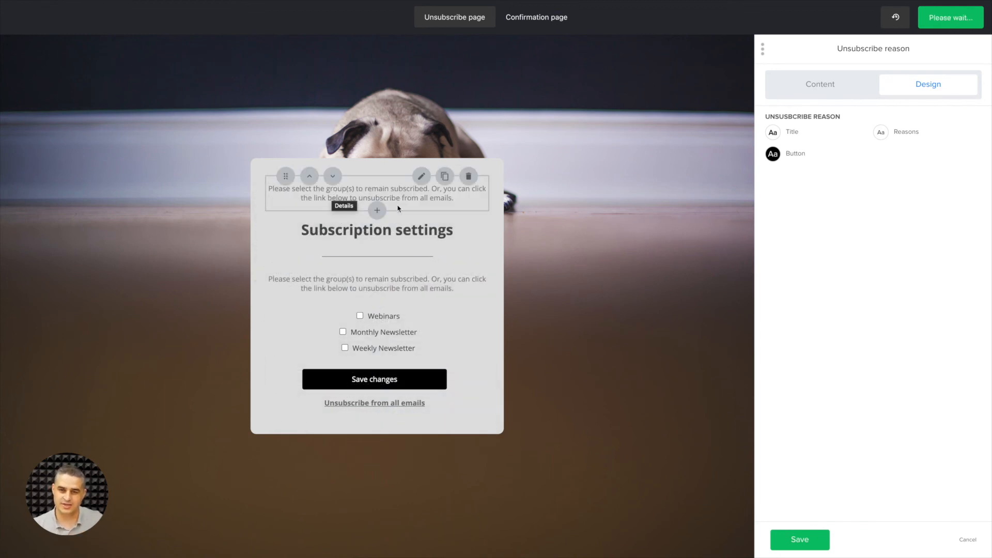
Set the font color of the text block above the title to black #000000 and save the block.
{"action": "left_click", "coordinate": [421, 177]}
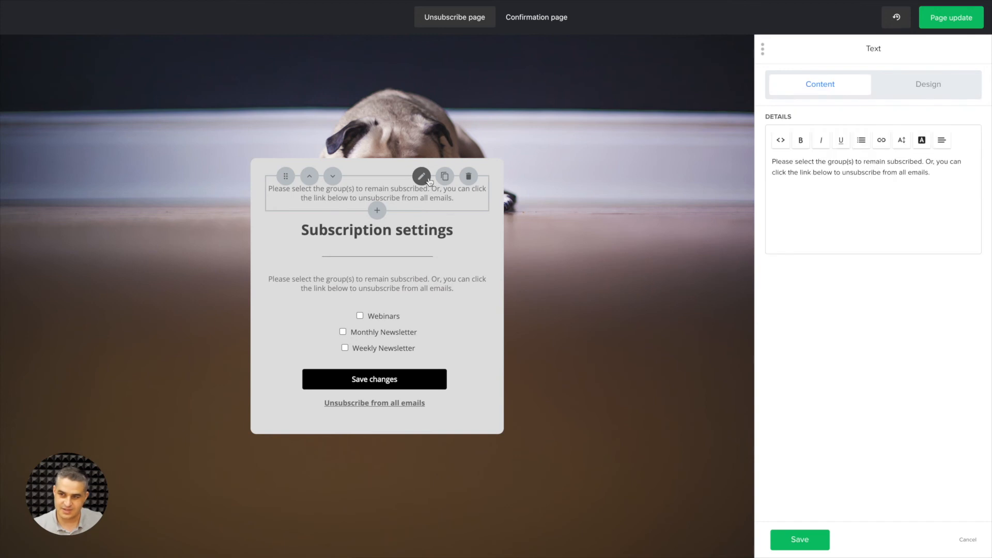
{"action": "left_click", "coordinate": [946, 82]}
{"action": "left_click", "coordinate": [773, 132]}
{"action": "left_click", "coordinate": [686, 103]}
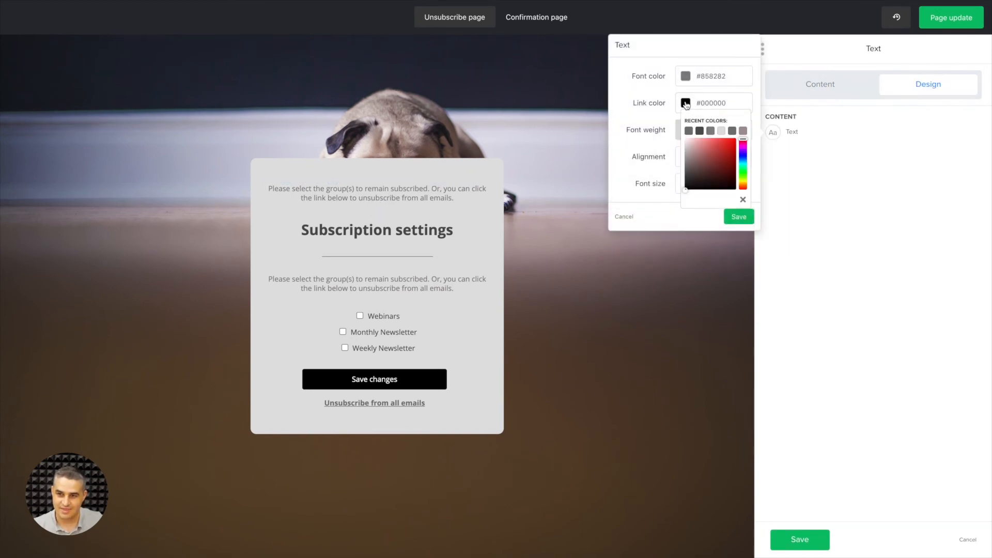
{"action": "left_click", "coordinate": [685, 76]}
{"action": "left_click", "coordinate": [689, 104]}
{"action": "left_click", "coordinate": [654, 107]}
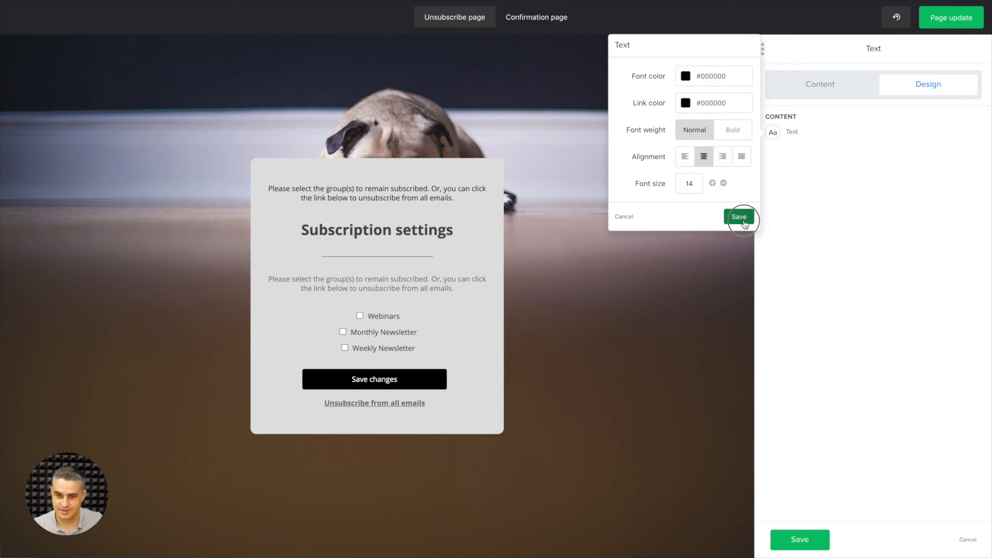
{"action": "left_click", "coordinate": [739, 217]}
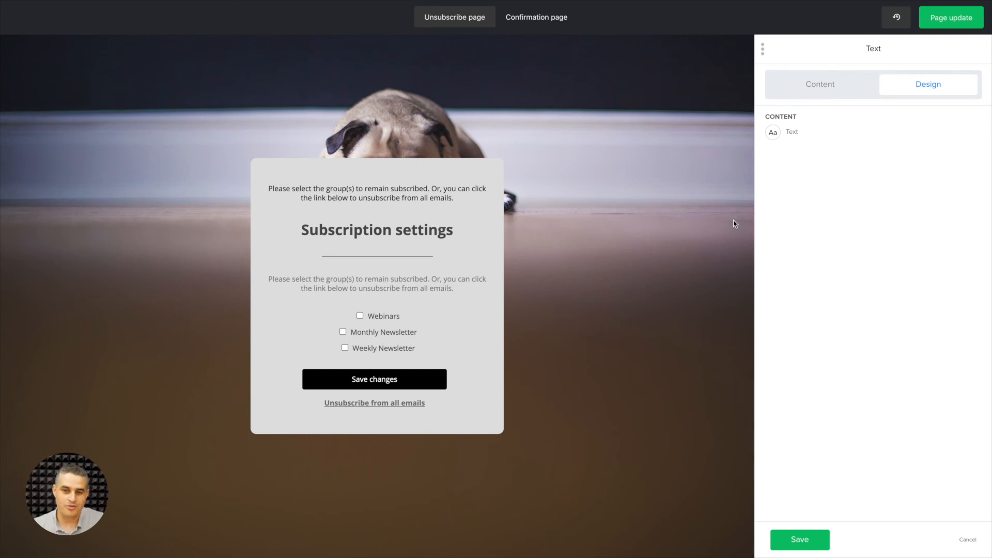
{"action": "left_click", "coordinate": [809, 540]}
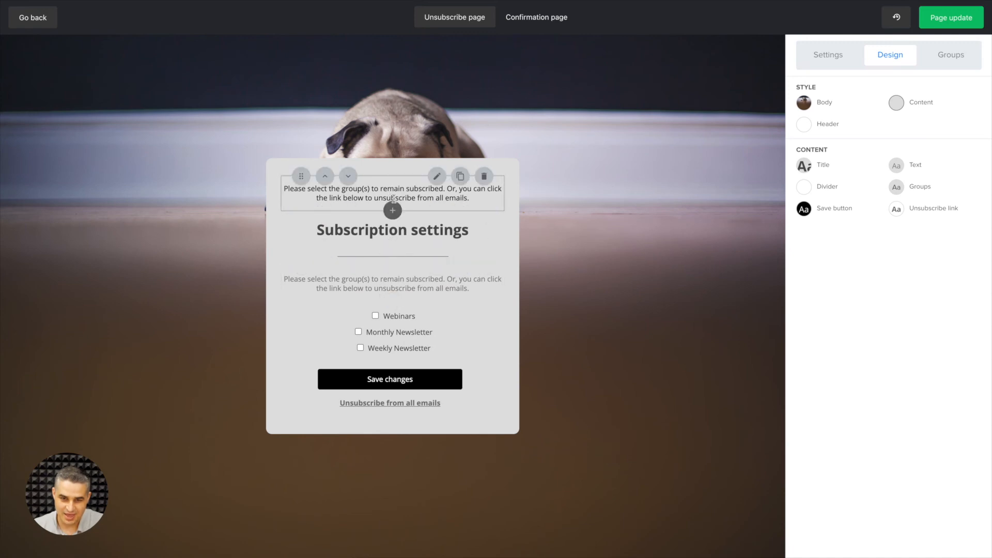
Add a social icons block to the unsubscribe page and move it above the black instruction text.
{"action": "left_click", "coordinate": [393, 210]}
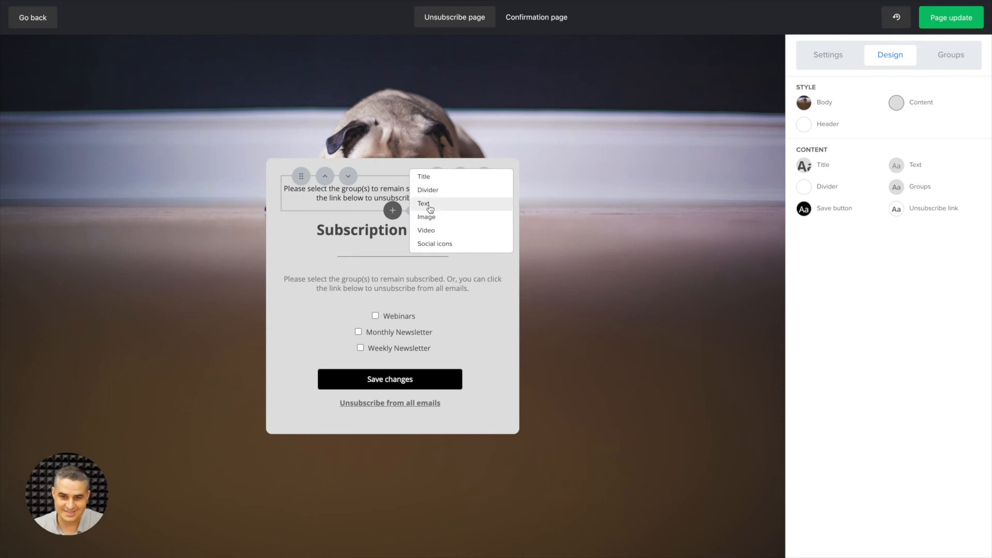
{"action": "left_click", "coordinate": [430, 243]}
{"action": "left_click_drag", "start_coordinate": [303, 196], "coordinate": [307, 153]}
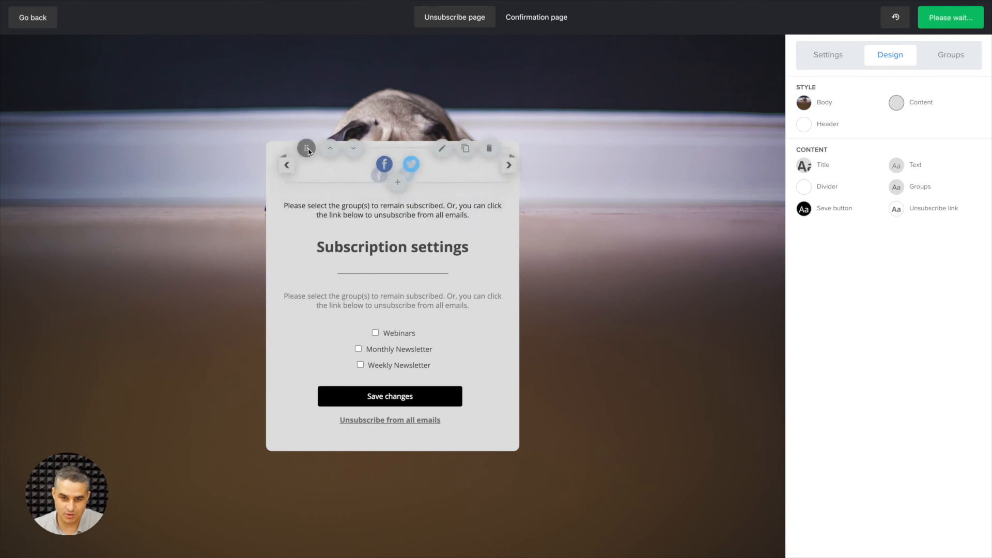
Cycle through the social icon styles and choose the black outlined circle style for the Facebook and Twitter icons.
{"action": "left_click", "coordinate": [503, 179]}
{"action": "left_click", "coordinate": [504, 179]}
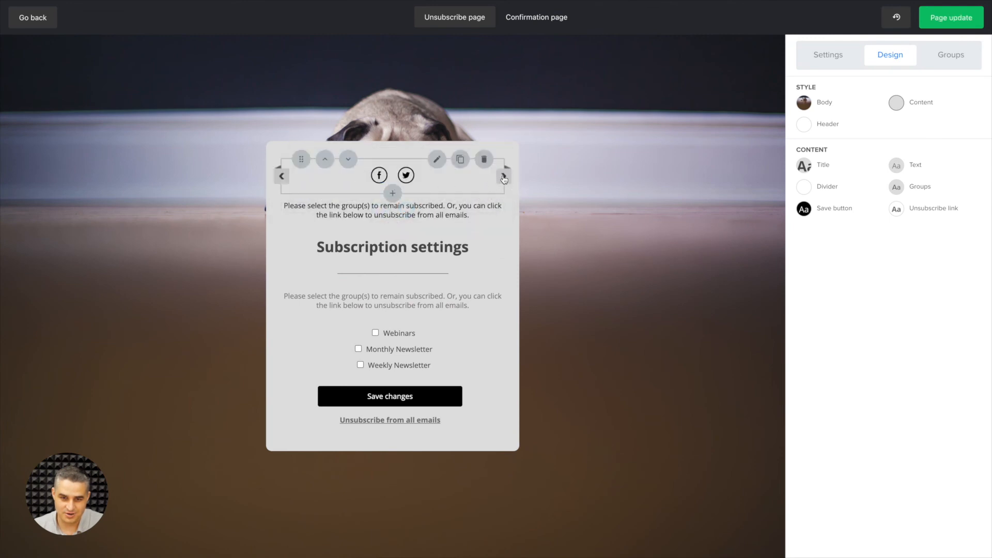
{"action": "left_click", "coordinate": [504, 179]}
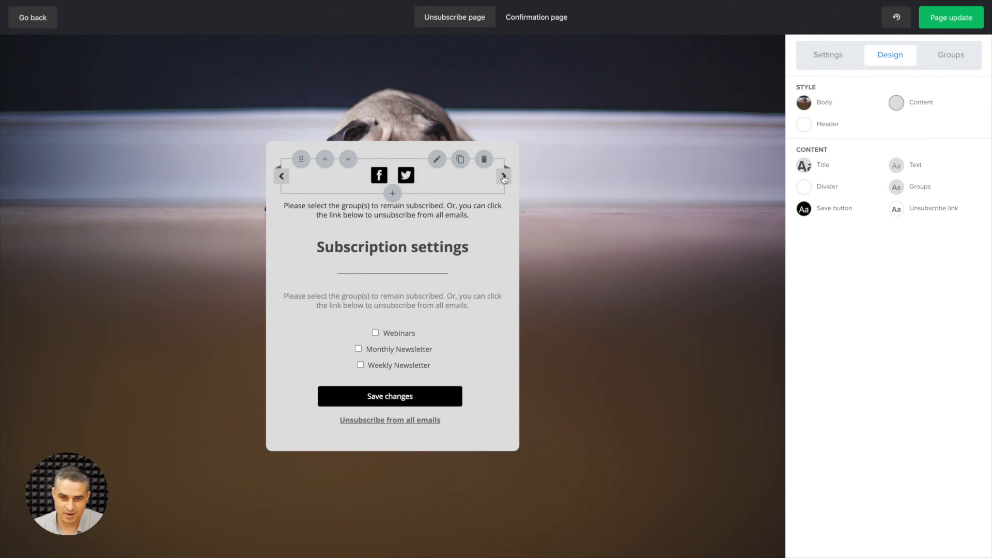
{"action": "left_click", "coordinate": [504, 179]}
{"action": "left_click", "coordinate": [504, 178]}
{"action": "left_click", "coordinate": [504, 179]}
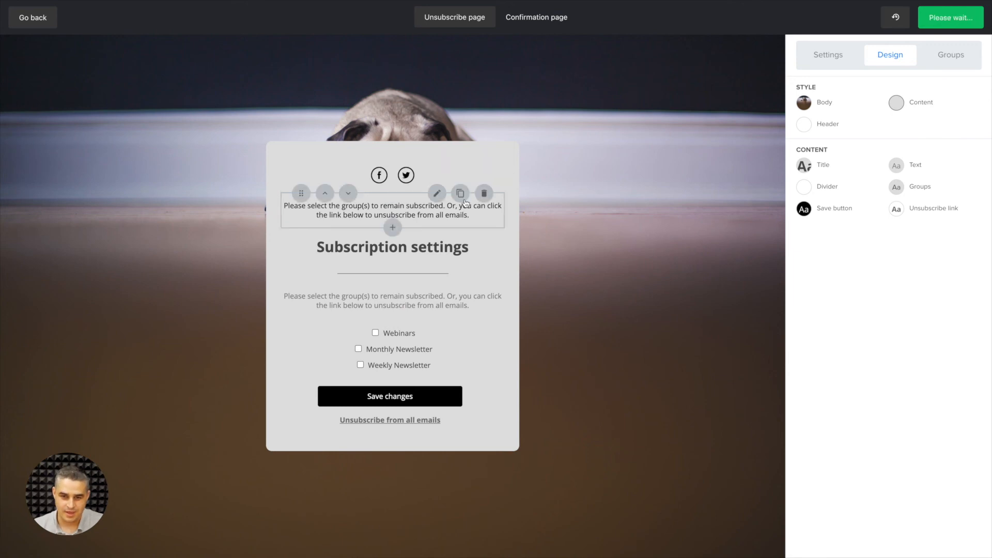
Add a video block and place it between the black instruction text and the Subscription settings title.
{"action": "left_click", "coordinate": [393, 193]}
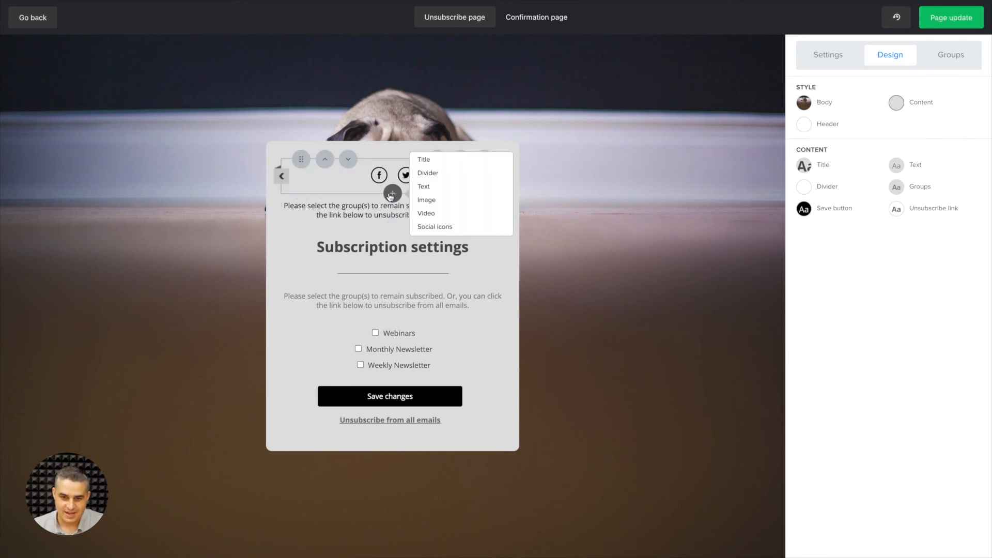
{"action": "left_click", "coordinate": [421, 216]}
{"action": "mouse_move", "coordinate": [300, 160]}
{"action": "left_mouse_down"}
{"action": "mouse_move", "coordinate": [293, 260]}
{"action": "mouse_move", "coordinate": [286, 85]}
{"action": "mouse_move", "coordinate": [324, 312]}
{"action": "mouse_move", "coordinate": [306, 150]}
{"action": "left_mouse_up"}
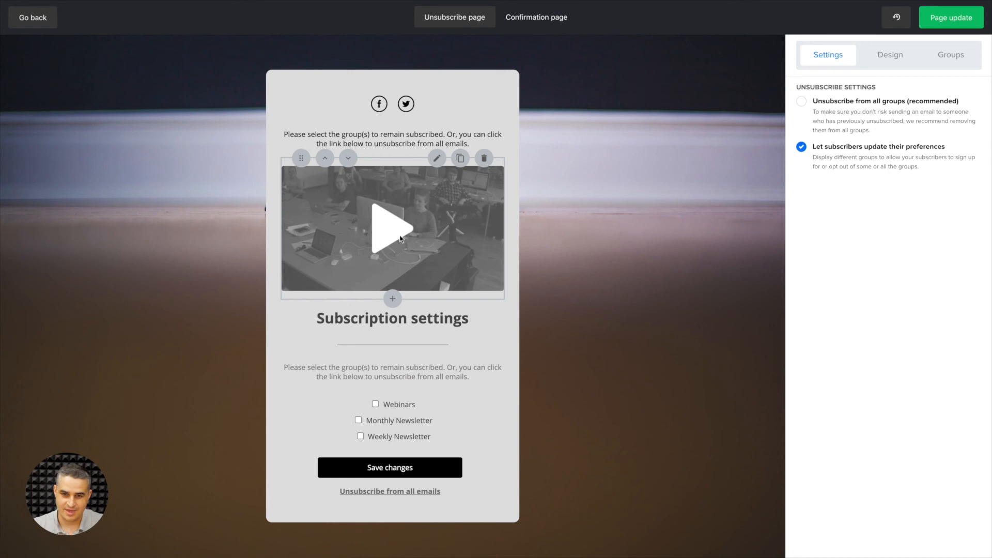
{"action": "left_click", "coordinate": [437, 160]}
{"action": "type", "text": "https://www.youtube.com/watch?v=nP3dlsUc__g"}
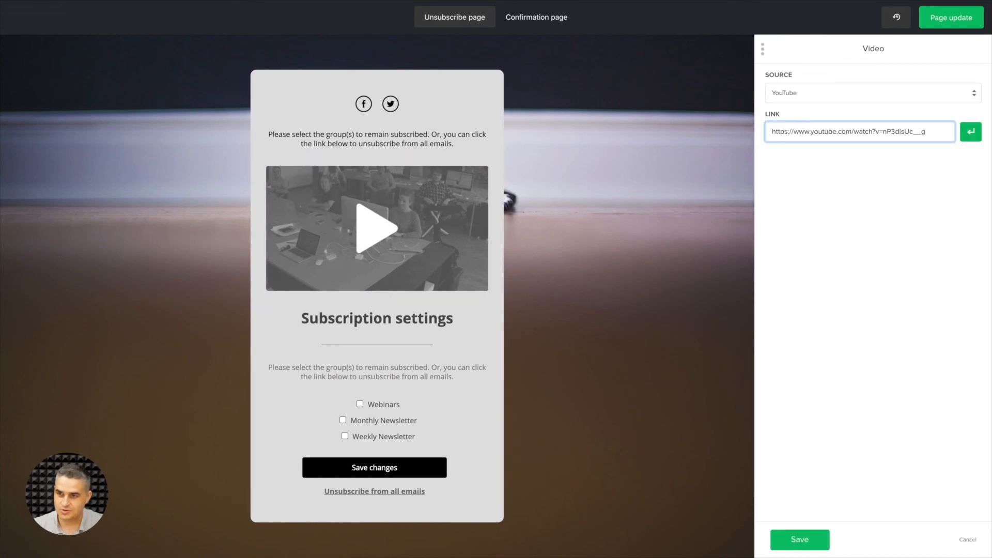
{"action": "left_click", "coordinate": [972, 134]}
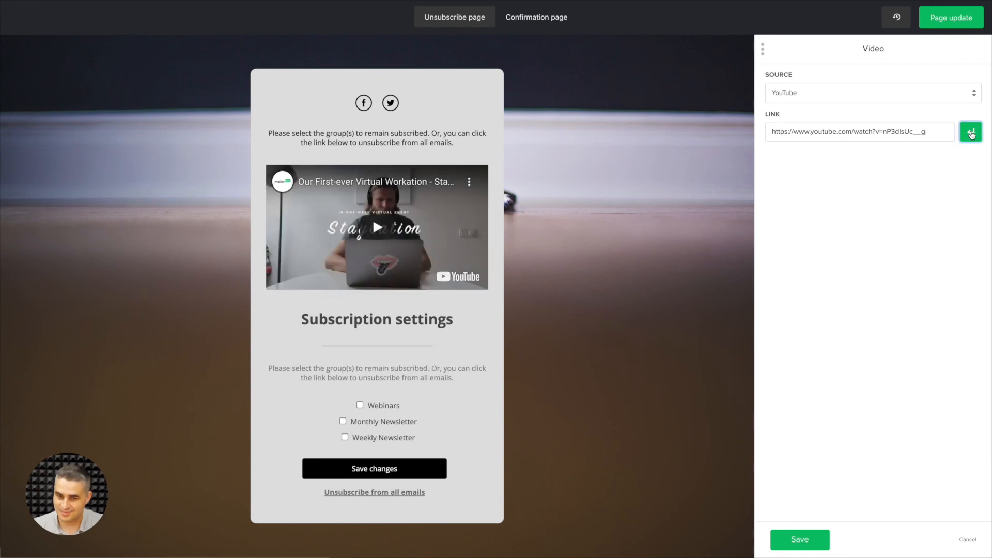
{"action": "left_click", "coordinate": [797, 540]}
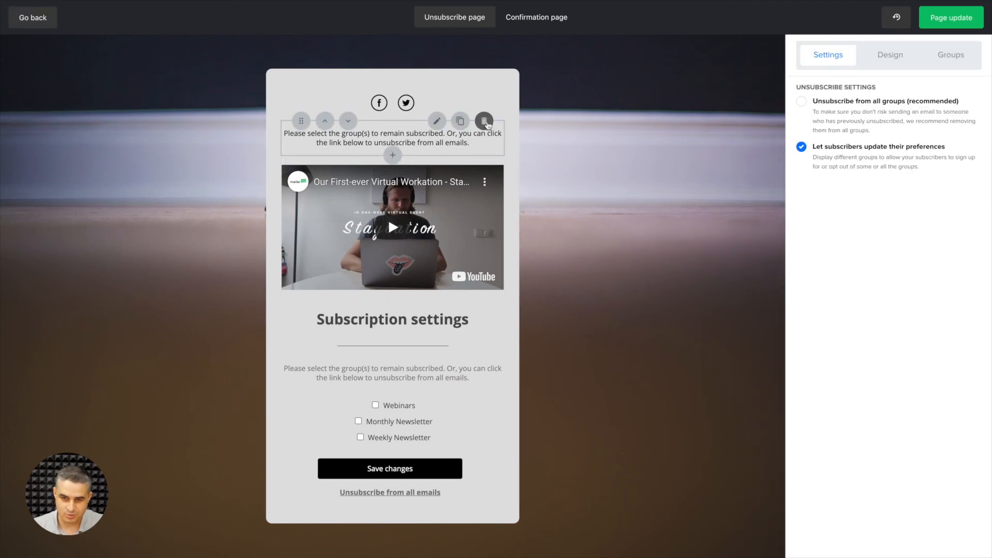
Delete the black instruction text block above the video.
{"action": "left_click", "coordinate": [485, 122]}
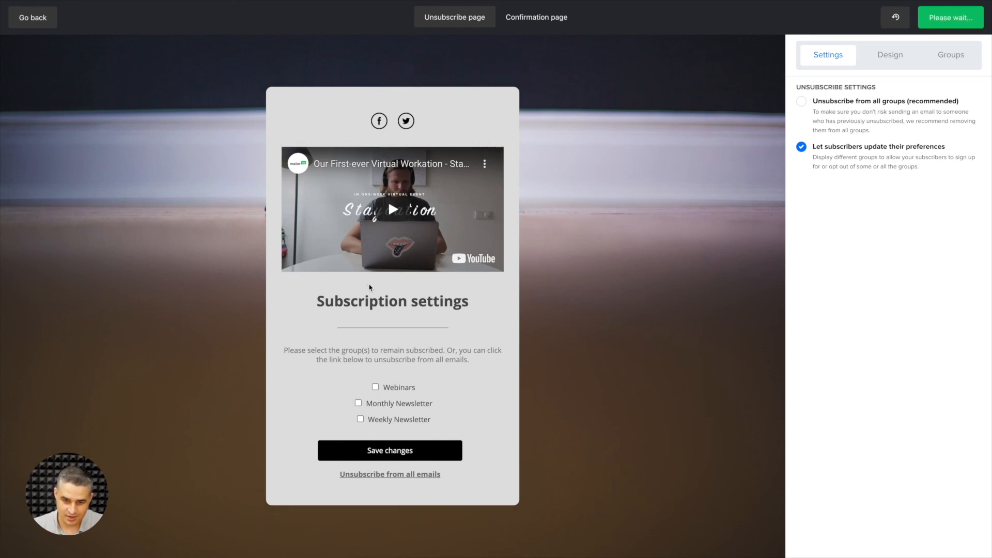
Add an image block below the video and fill it with the broken-heart photo from the file manager.
{"action": "left_click", "coordinate": [393, 281]}
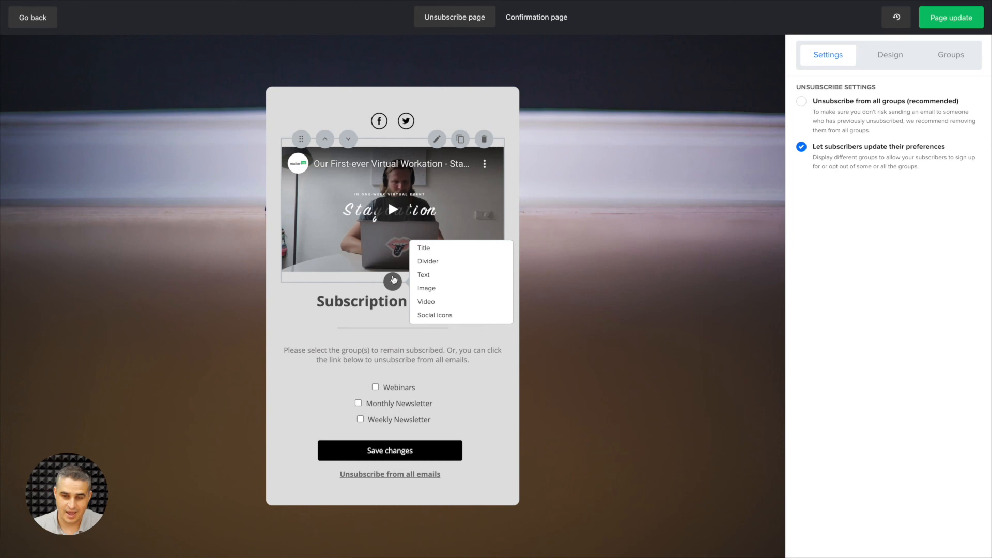
{"action": "left_click", "coordinate": [430, 293]}
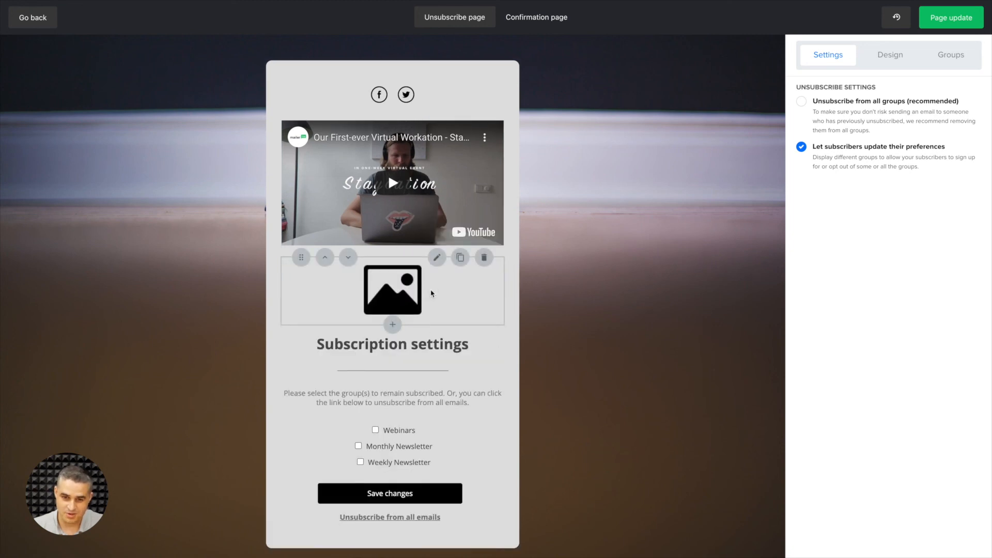
{"action": "left_click", "coordinate": [431, 293]}
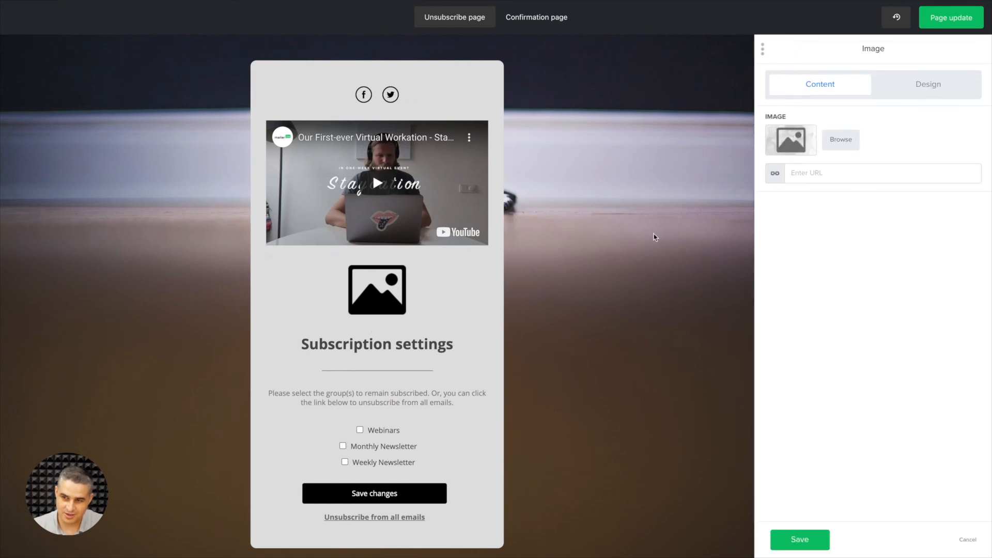
{"action": "left_click", "coordinate": [792, 145]}
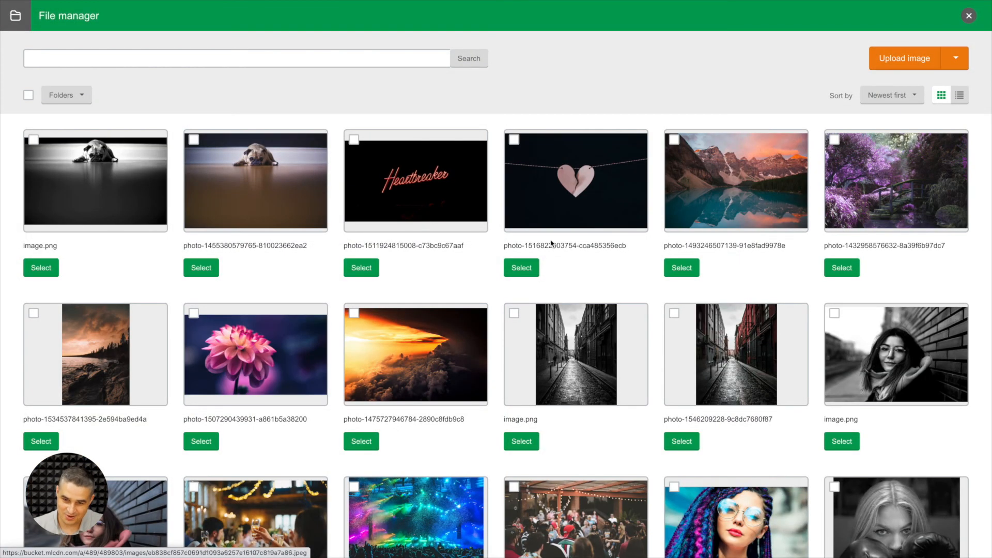
{"action": "left_click", "coordinate": [519, 269]}
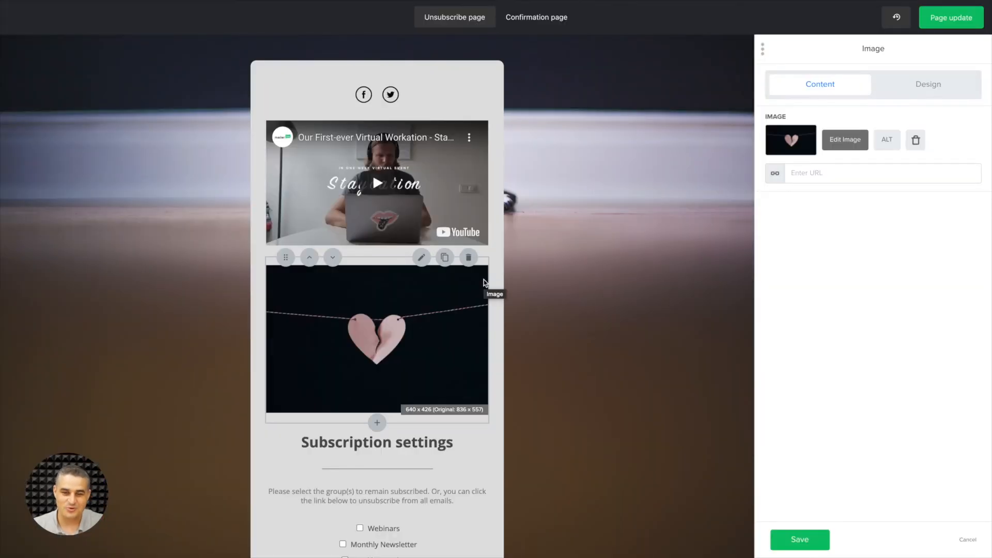
Delete the image, remaining instruction text, divider, Subscription settings title and video blocks from the unsubscribe page.
{"action": "left_click", "coordinate": [469, 260]}
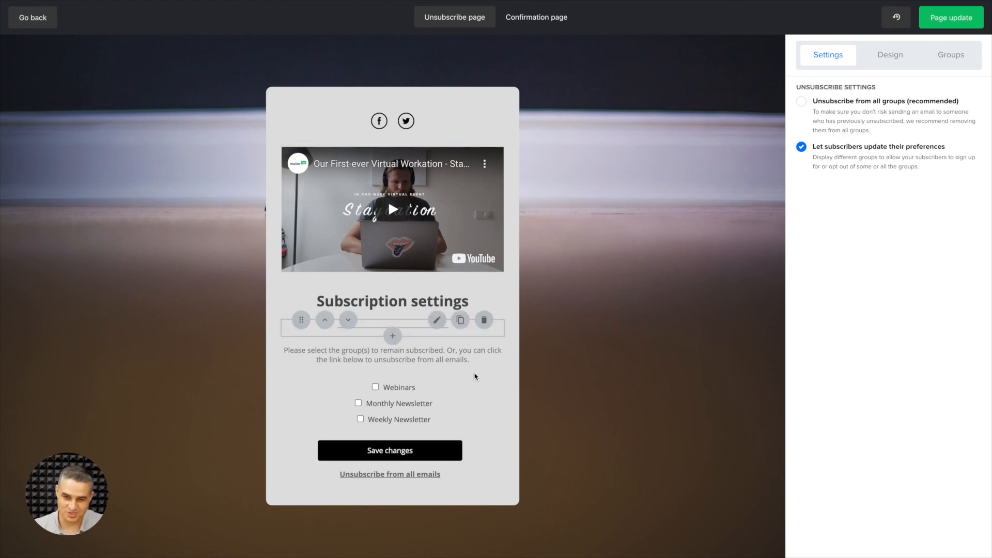
{"action": "left_click", "coordinate": [484, 339]}
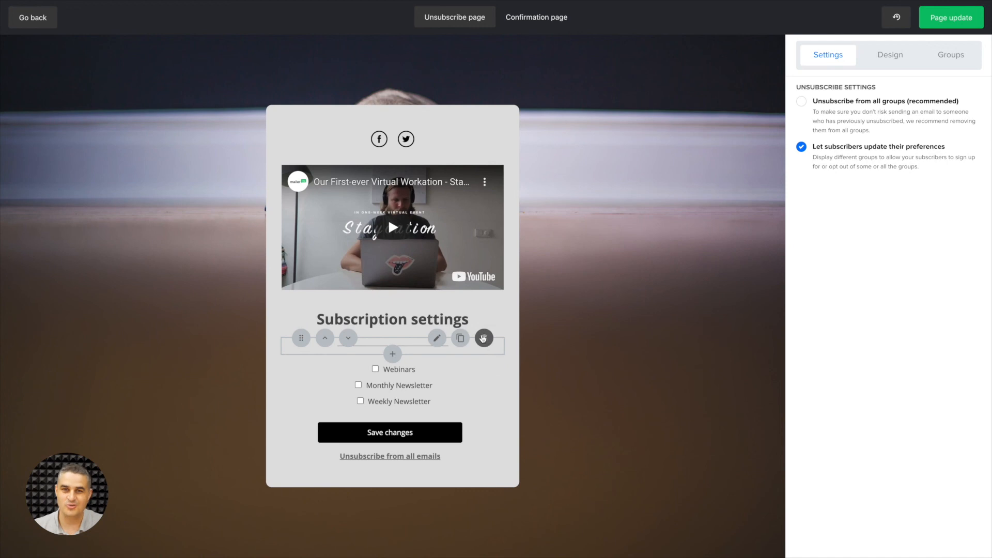
{"action": "left_click", "coordinate": [484, 339]}
{"action": "left_click", "coordinate": [484, 314]}
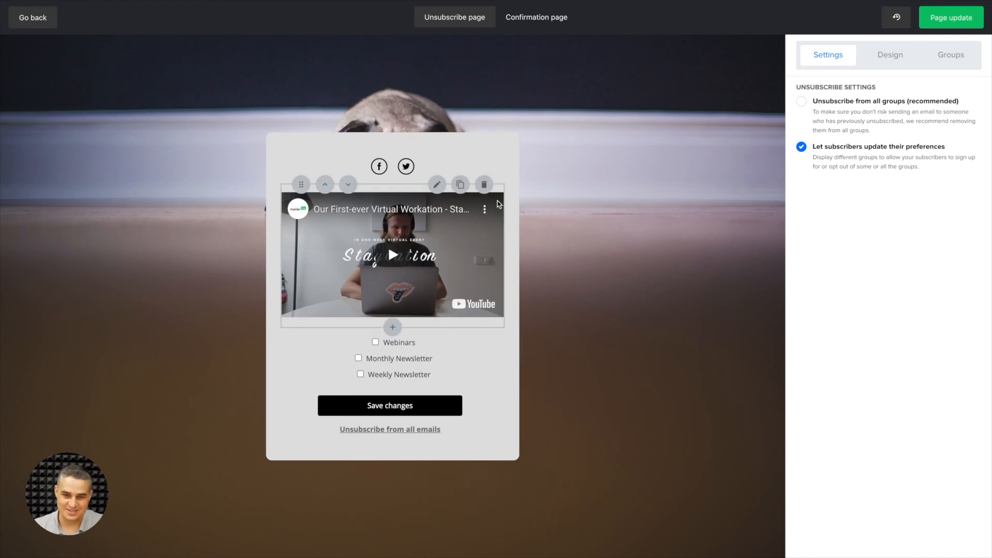
{"action": "left_click", "coordinate": [486, 186]}
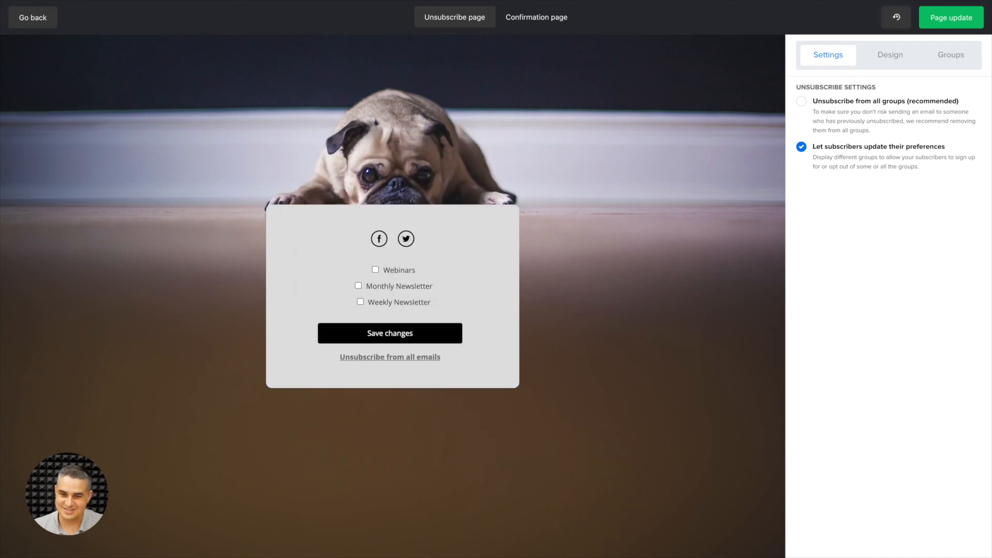